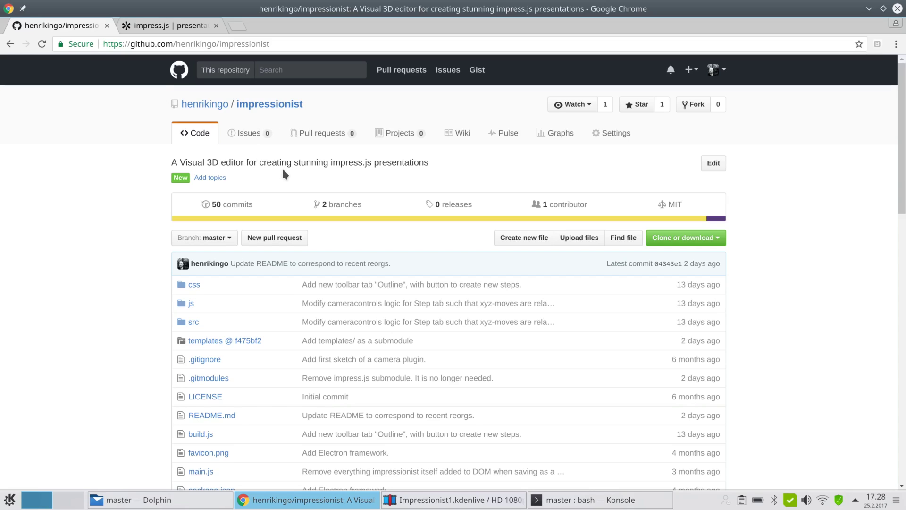
# In the impress.js demo, advance from the first slide through to the big-thoughts slide.
pyautogui.click(188, 29)
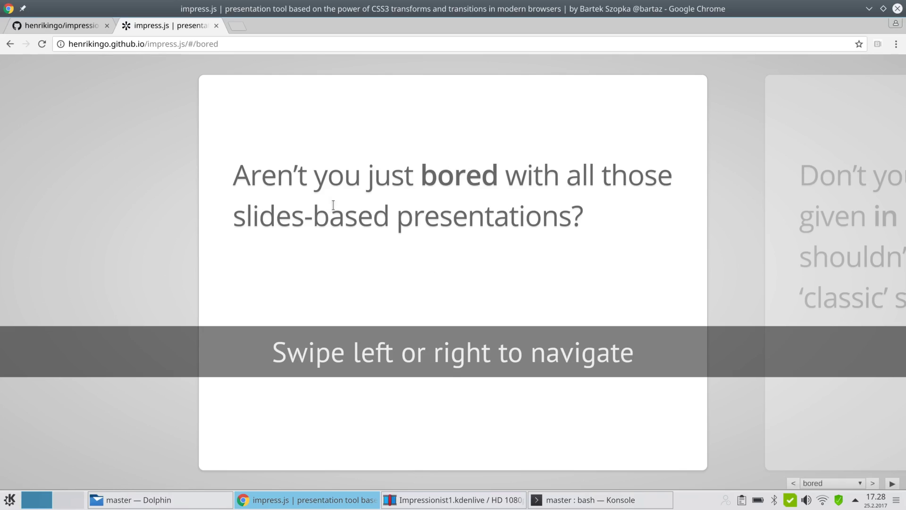
pyautogui.click(873, 486)
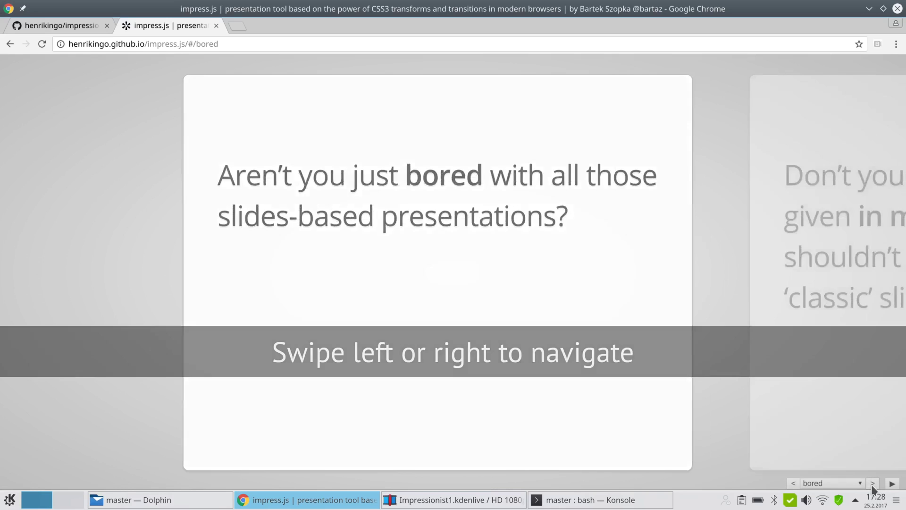
pyautogui.click(872, 486)
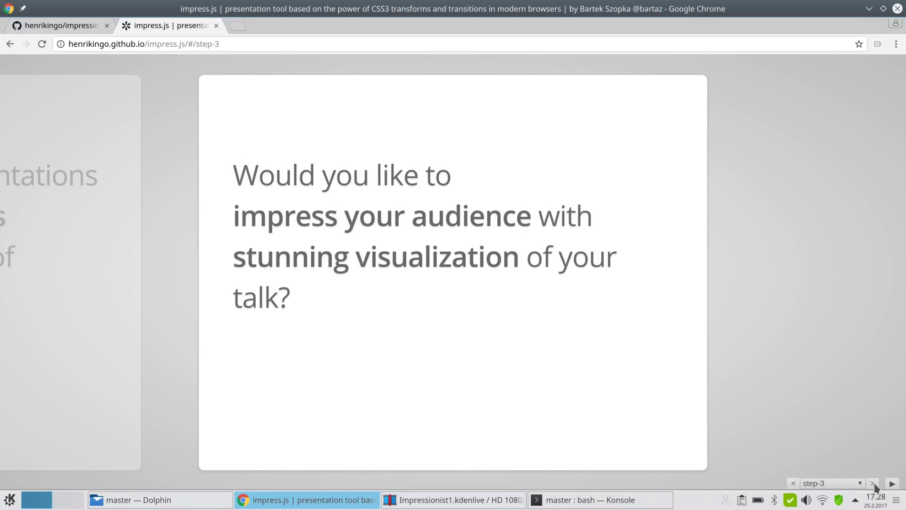
pyautogui.click(872, 487)
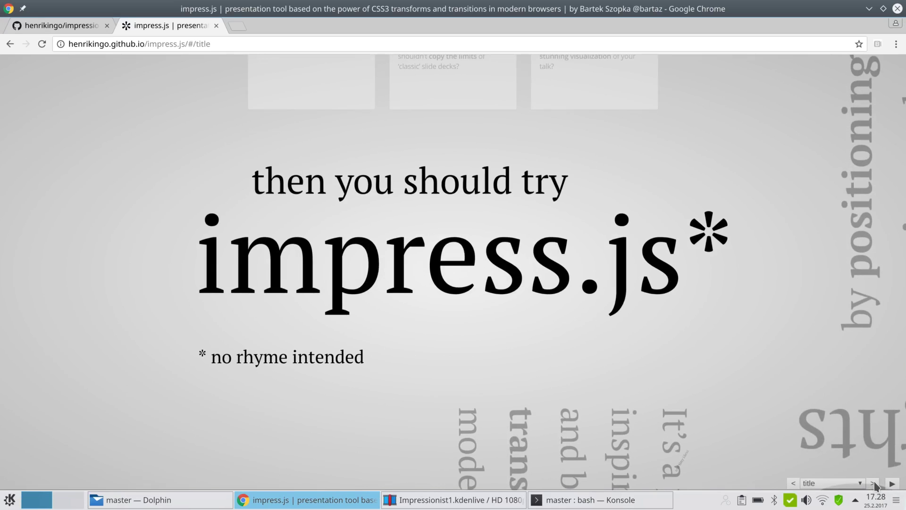
pyautogui.click(874, 487)
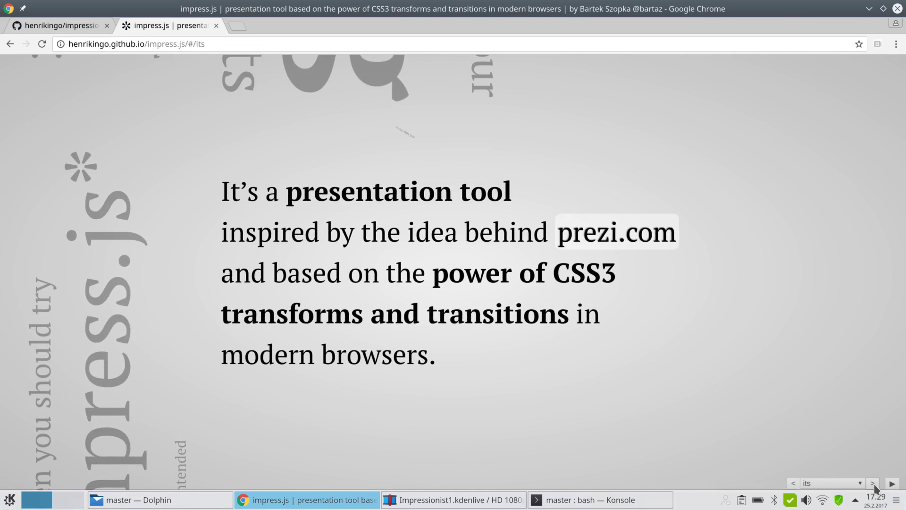
pyautogui.click(873, 487)
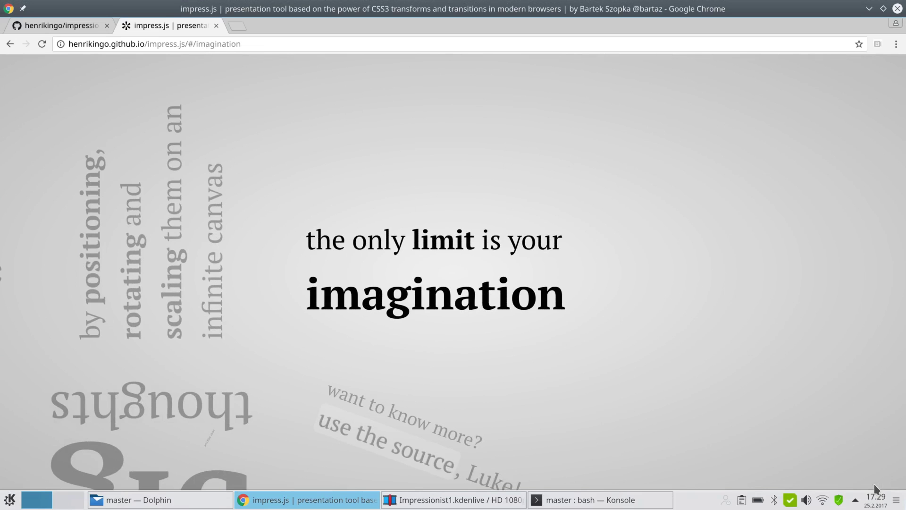
# Continue through the source, one-more-thing and 3D slides to the overview, then return to the repository.
pyautogui.moveTo(874, 486)
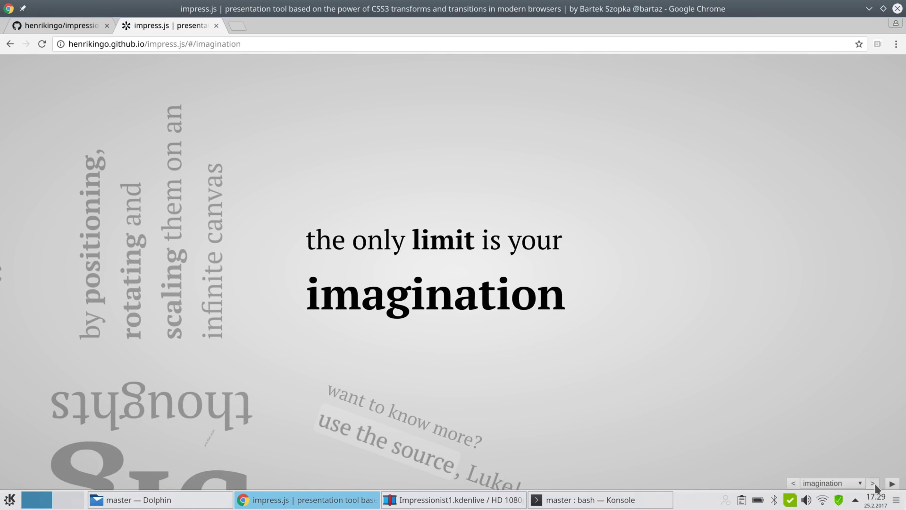
pyautogui.click(874, 486)
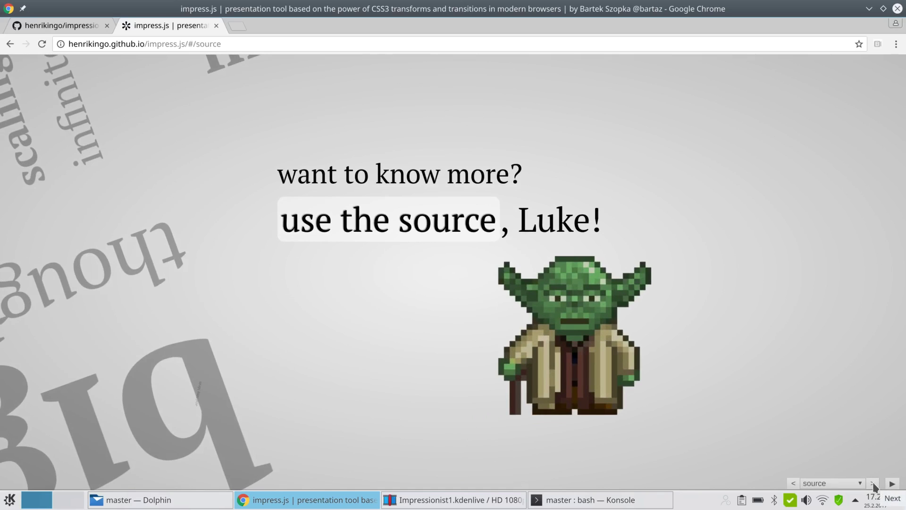
pyautogui.click(873, 483)
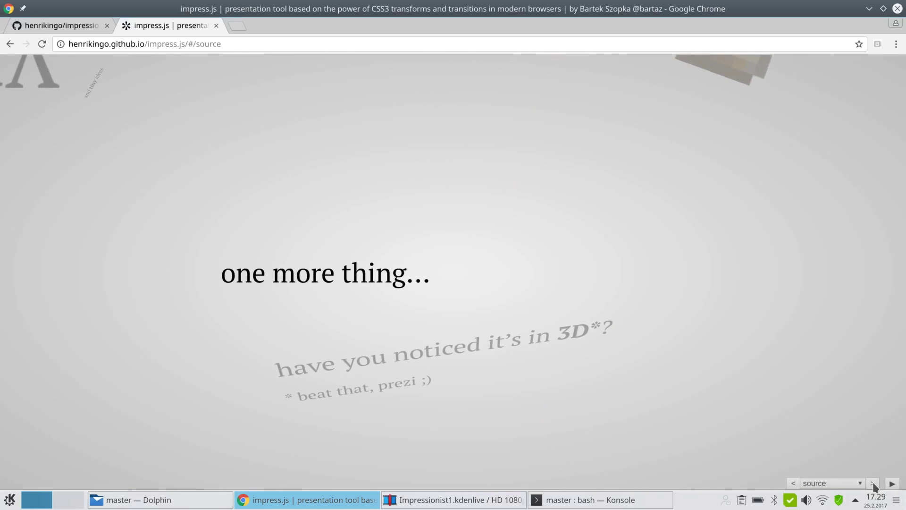
pyautogui.click(873, 485)
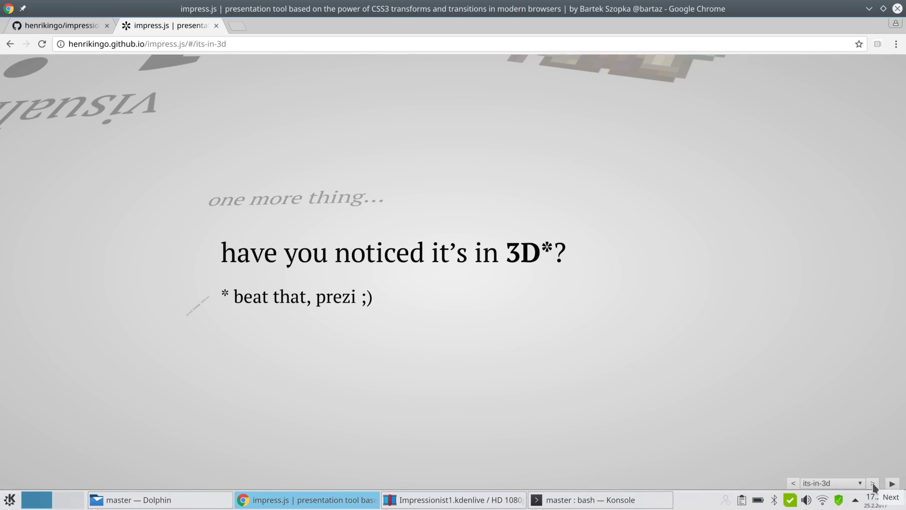
pyautogui.click(873, 484)
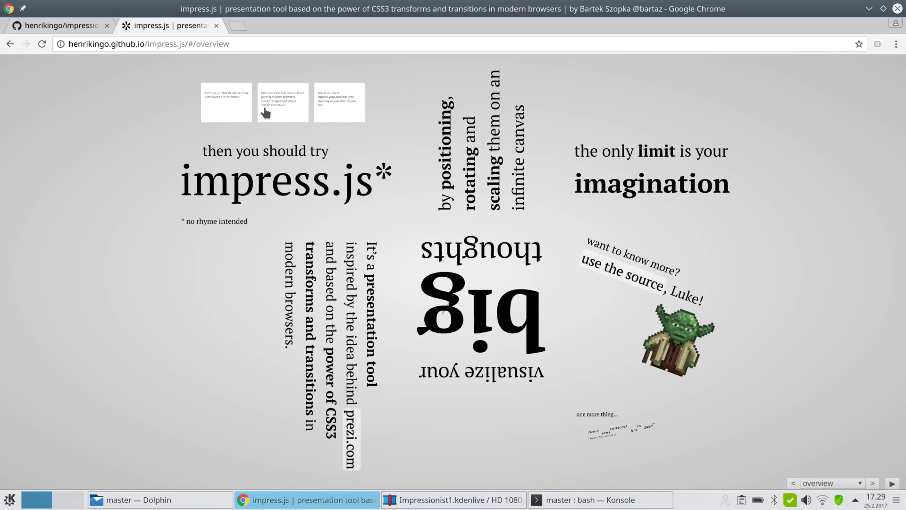
pyautogui.click(80, 29)
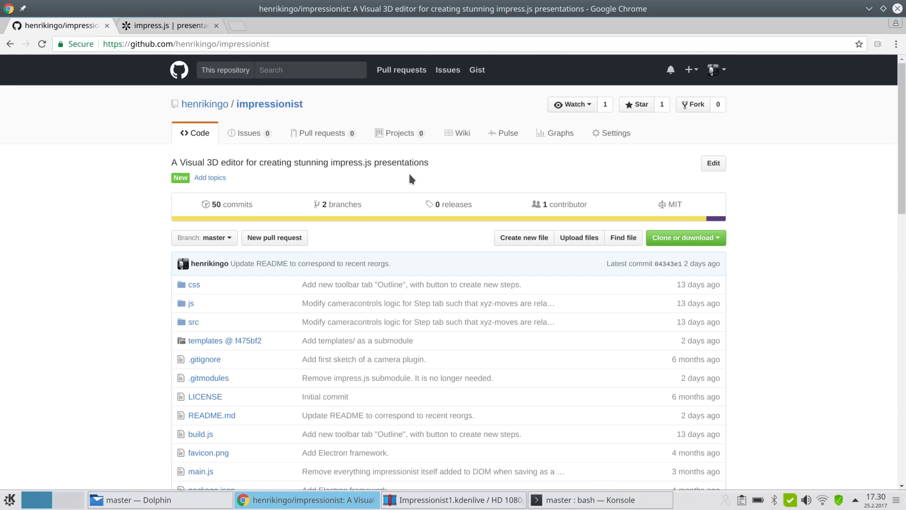
# Scroll the README to the HOWTO setup steps and bring the Konsole terminal forward.
pyautogui.scroll(-4, 409, 176)
pyautogui.scroll(-9, 409, 176)
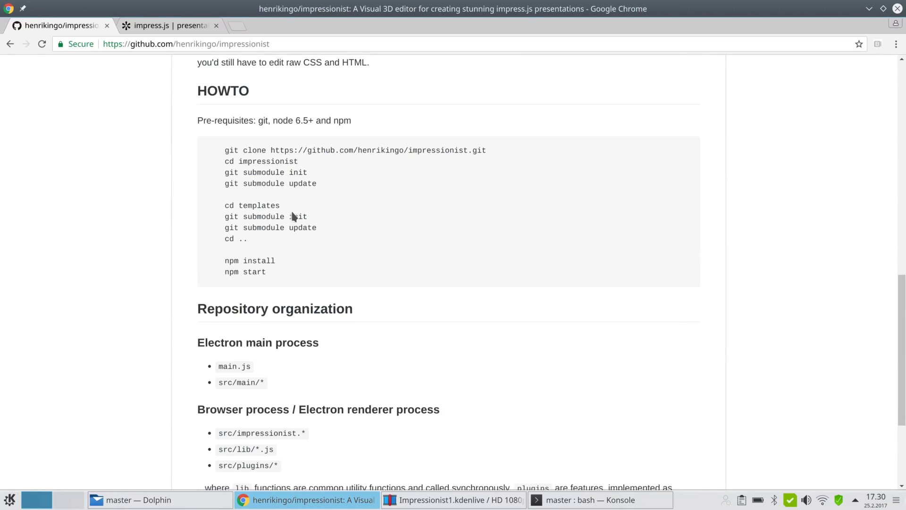
pyautogui.scroll(2, 287, 222)
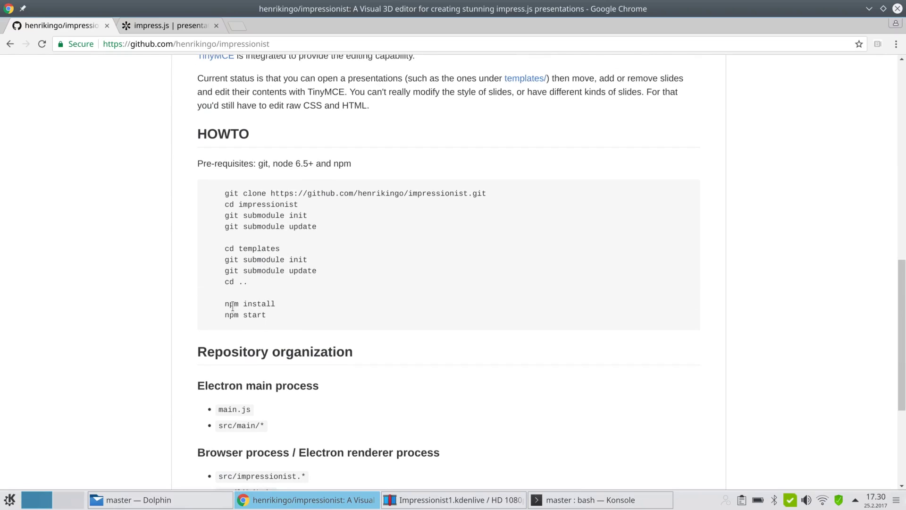
pyautogui.scroll(-1, 227, 303)
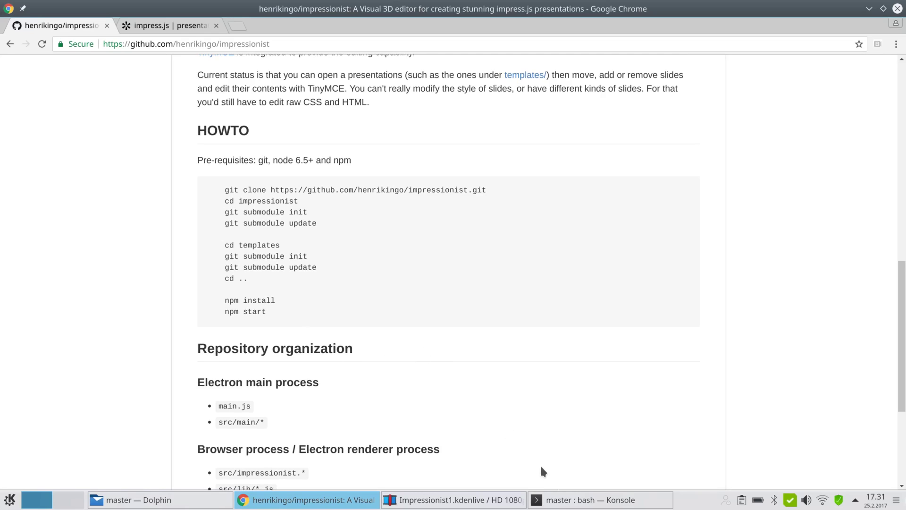
pyautogui.click(566, 504)
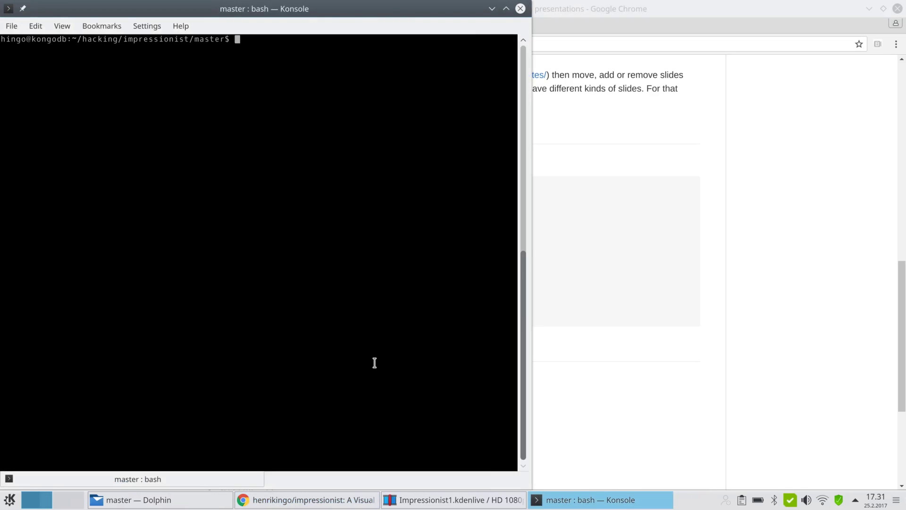
# Run npm start in the impressionist folder to launch the Electron editor.
pyautogui.write('npm install')
pyautogui.press('BackSpace')
pyautogui.press('BackSpace')
pyautogui.press('BackSpace')
pyautogui.press('BackSpace')
pyautogui.press('BackSpace')
pyautogui.press('BackSpace')
pyautogui.press('BackSpace')
pyautogui.write('start')
pyautogui.press('Return')
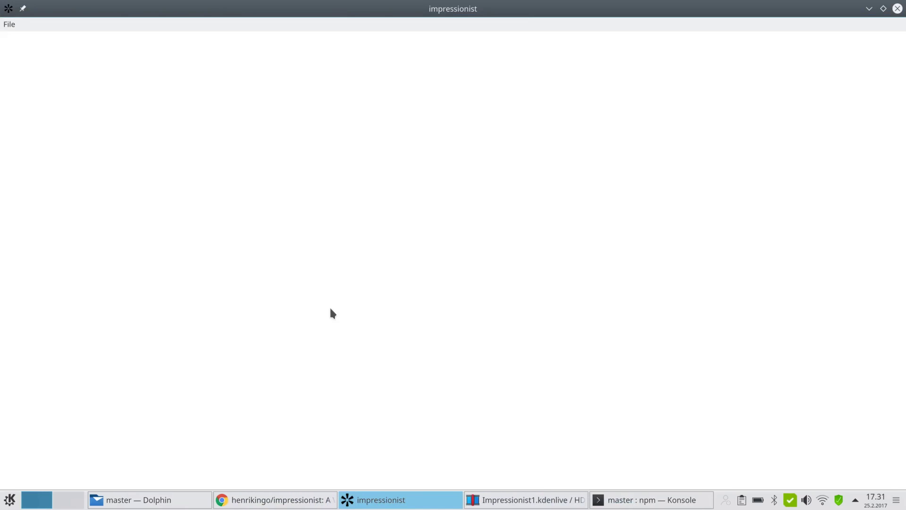
# Open master/templates/official-demo/index.html as the presentation in Impressionist.
pyautogui.click(9, 25)
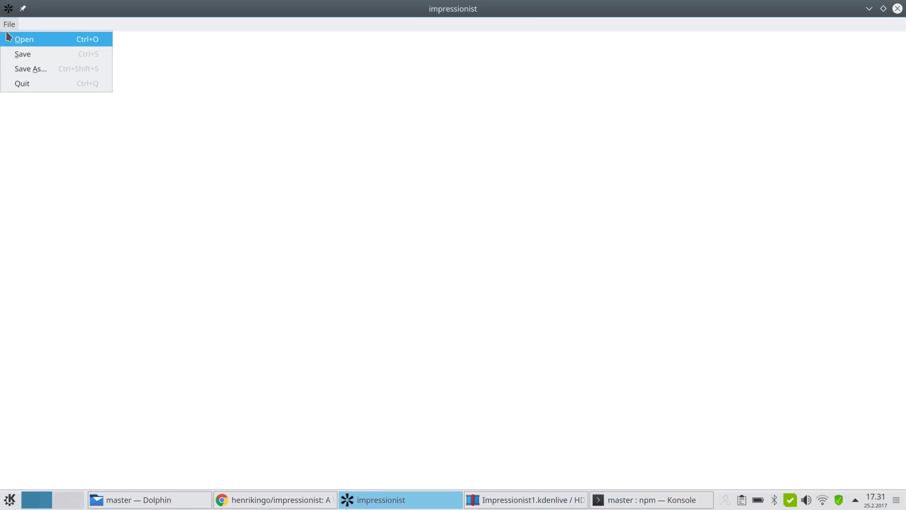
pyautogui.click(23, 40)
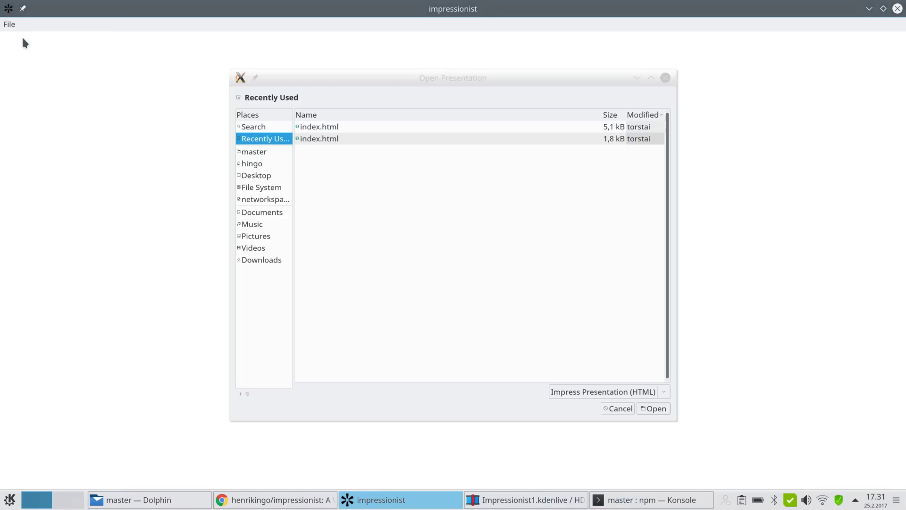
pyautogui.click(255, 152)
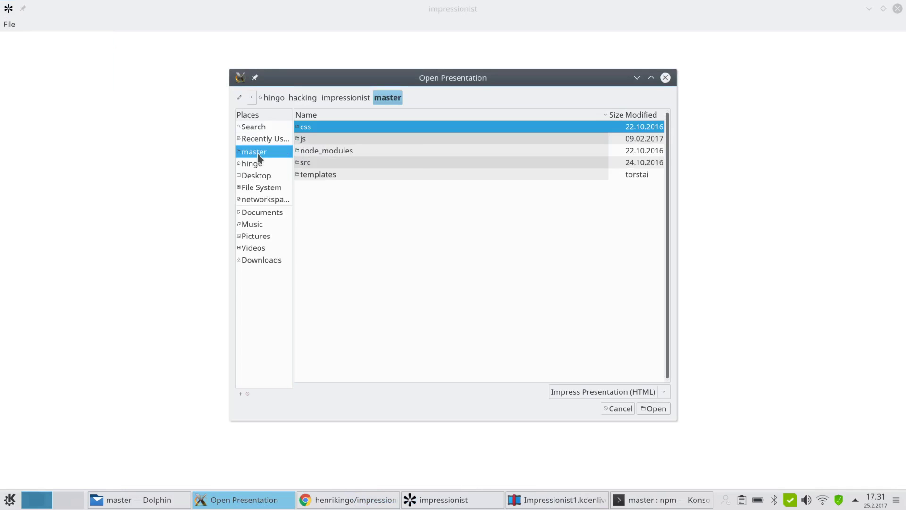
pyautogui.doubleClick(317, 175)
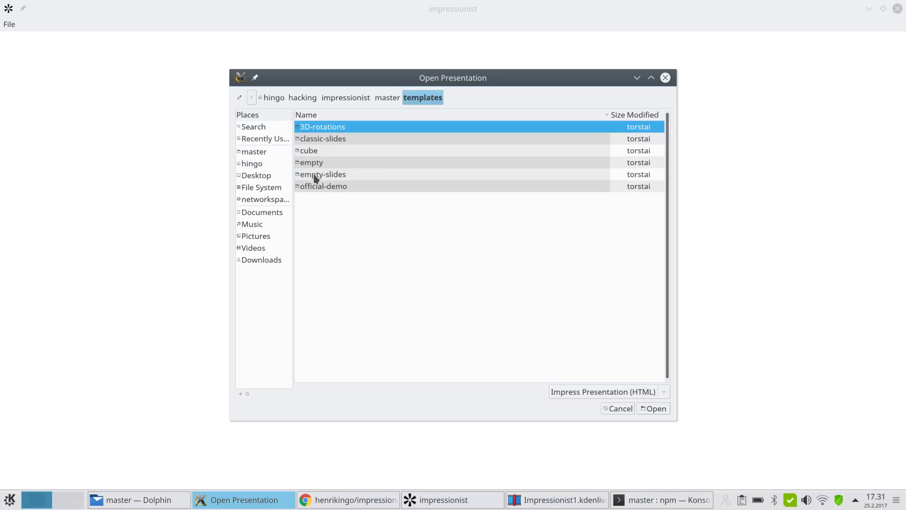
pyautogui.click(321, 189)
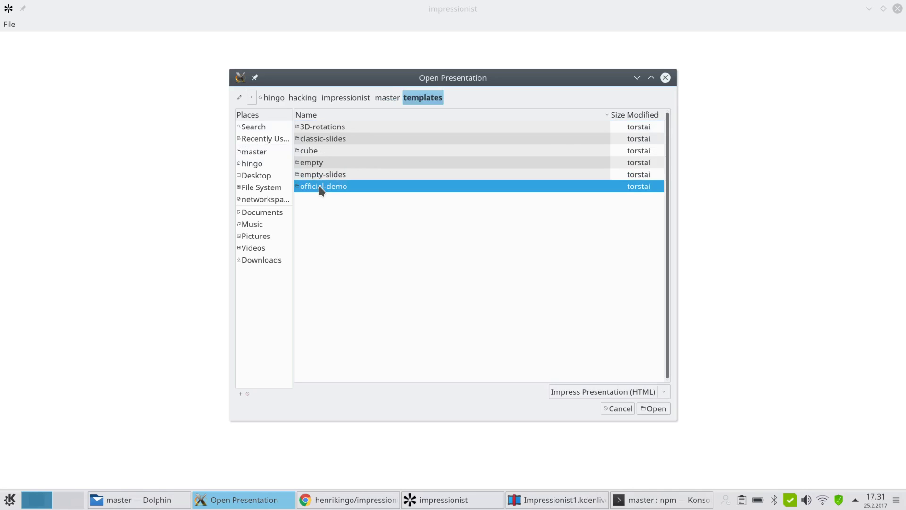
pyautogui.doubleClick(320, 188)
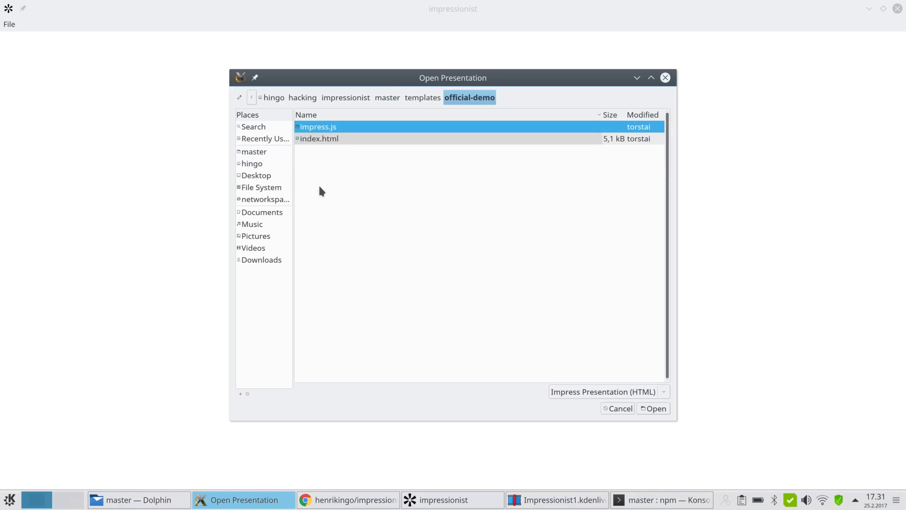
pyautogui.click(331, 139)
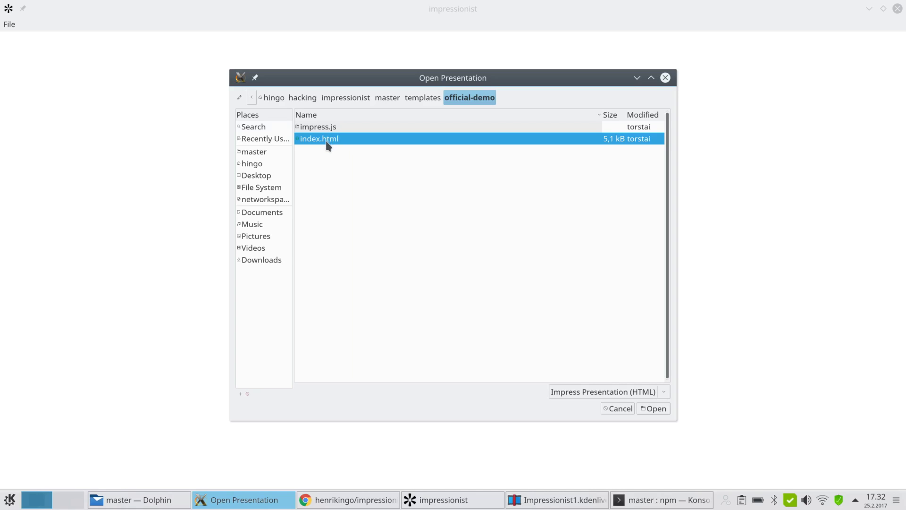
pyautogui.press('Return')
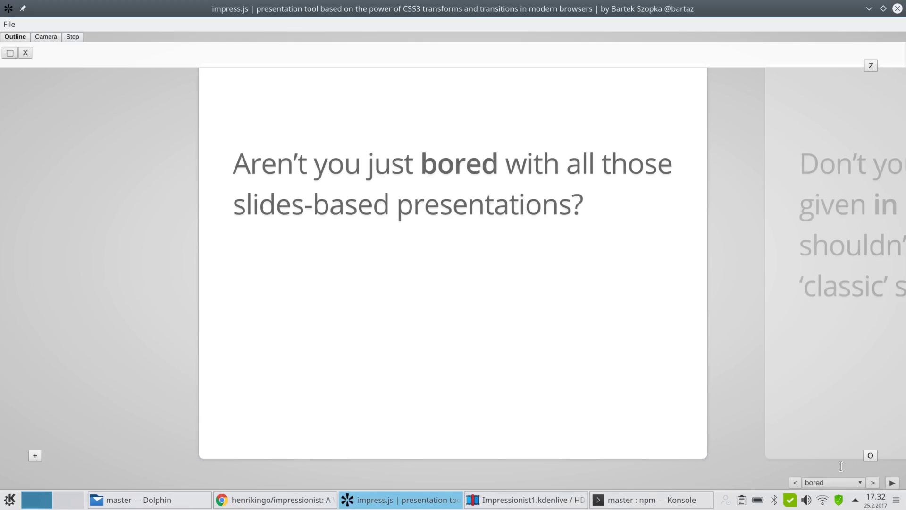
# Advance the presentation to the impress.js title slide.
pyautogui.click(874, 486)
pyautogui.click(874, 486)
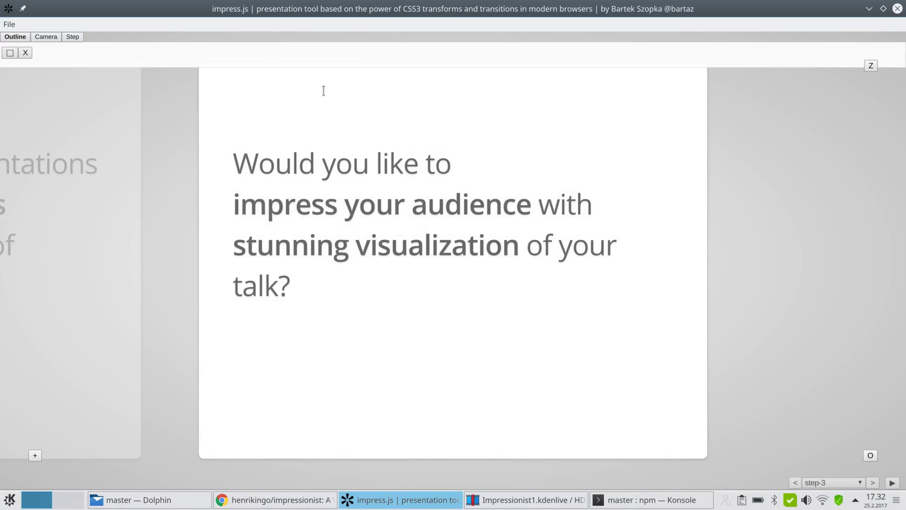
pyautogui.click(869, 482)
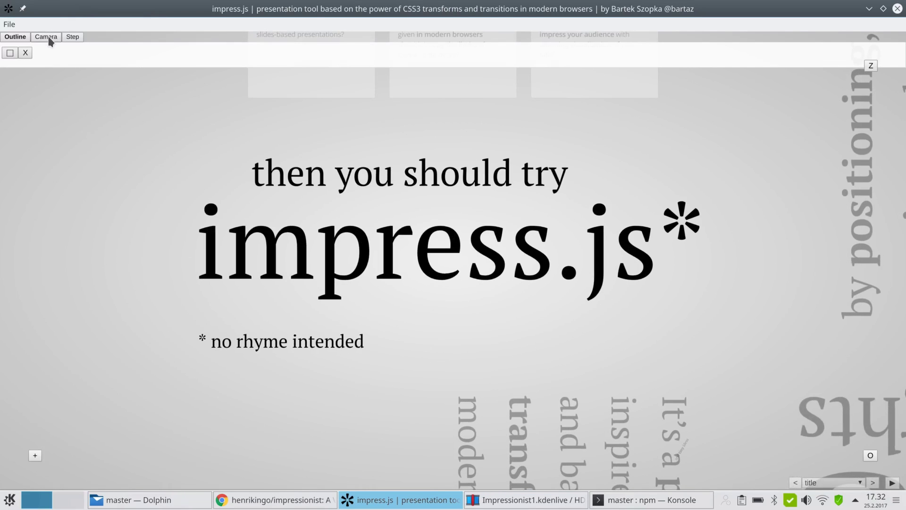
# In the Camera tab, set the camera scale to 8 and x to 7.
pyautogui.click(47, 38)
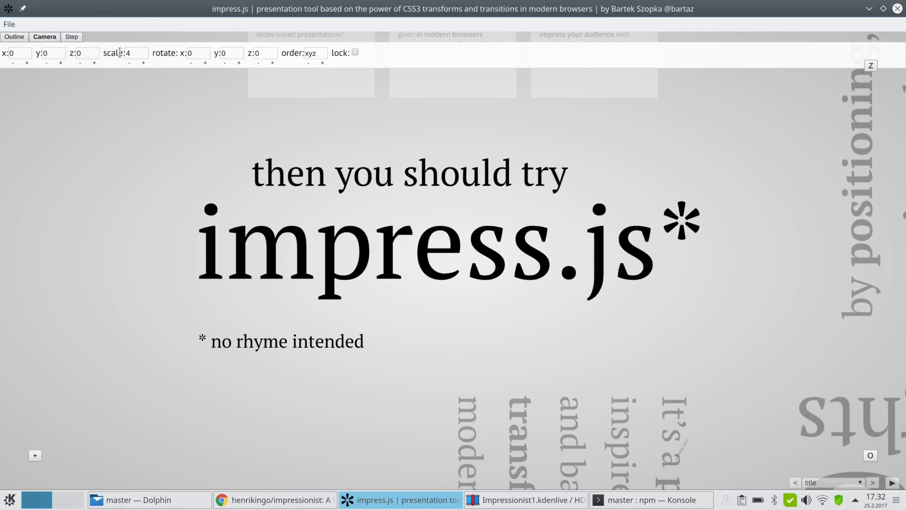
pyautogui.click(143, 63)
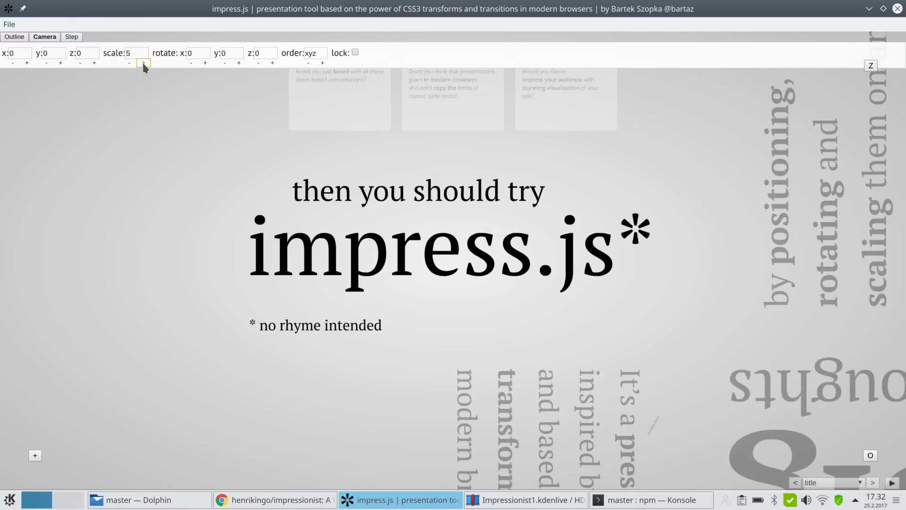
pyautogui.click(144, 63)
pyautogui.click(143, 62)
pyautogui.click(143, 63)
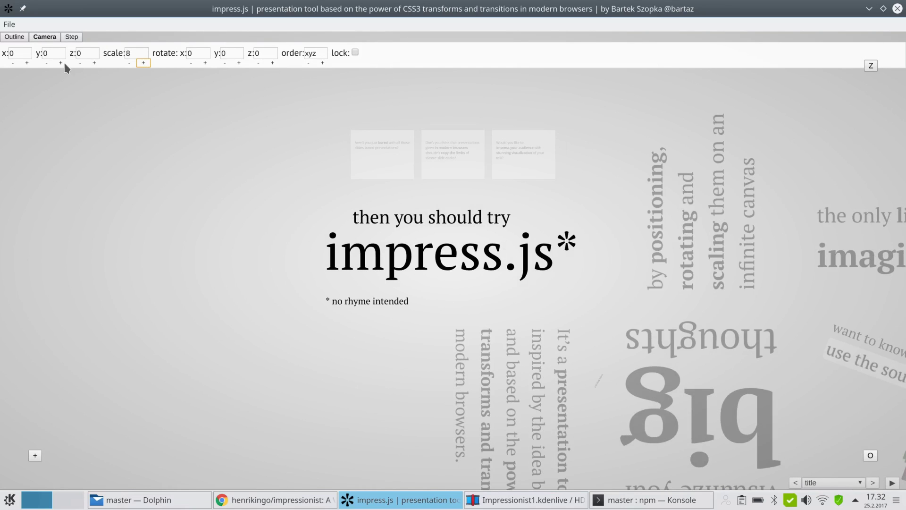
pyautogui.click(26, 62)
pyautogui.click(27, 63)
pyautogui.click(27, 63)
pyautogui.click(26, 63)
pyautogui.click(27, 62)
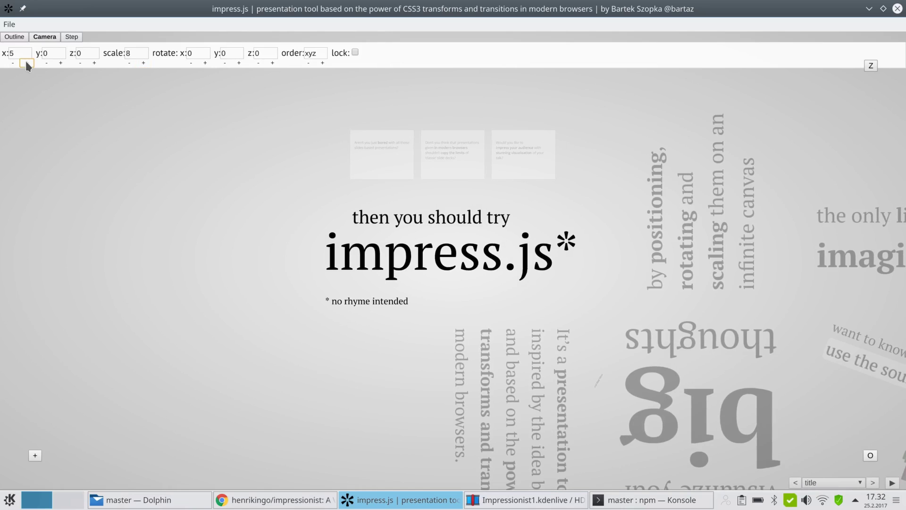
pyautogui.click(26, 62)
pyautogui.click(26, 63)
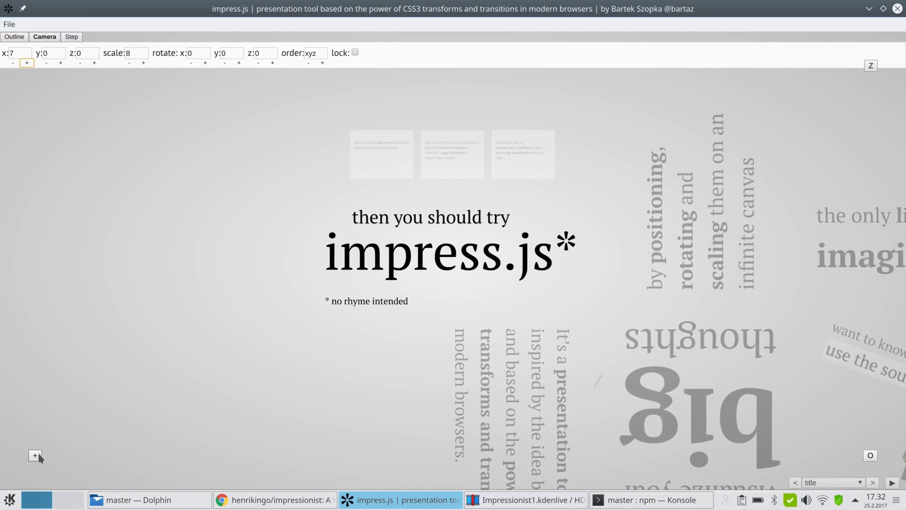
pyautogui.click(10, 55)
pyautogui.write('1000')
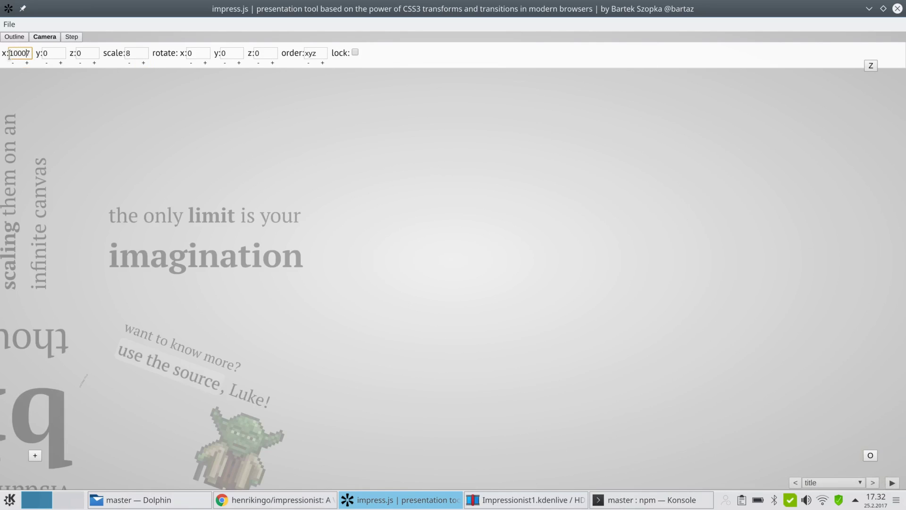
pyautogui.press('BackSpace')
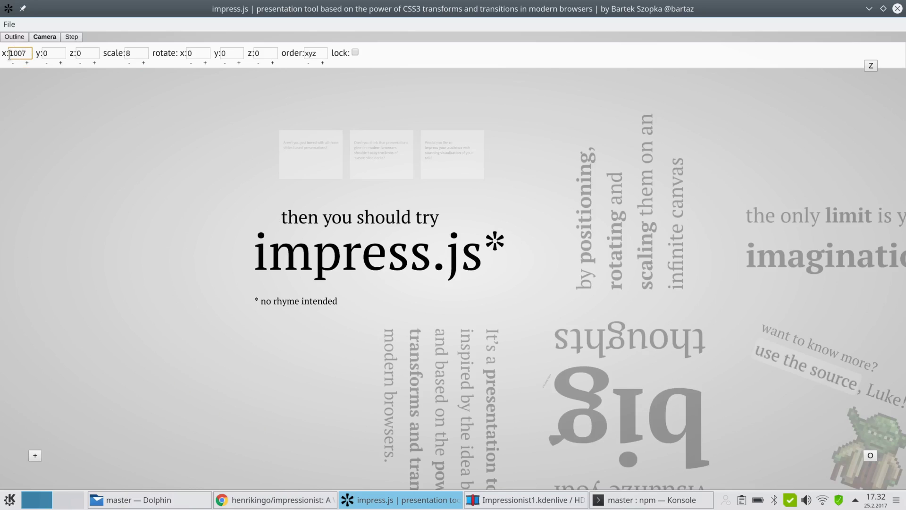
pyautogui.press('BackSpace')
pyautogui.press('BackSpace')
pyautogui.press('BackSpace')
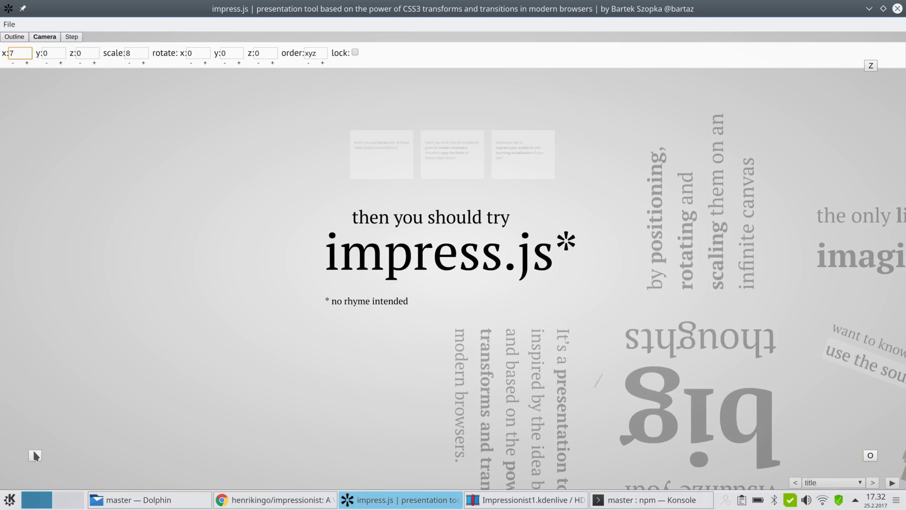
# Pan, tilt, zoom and rotate the camera, ending on 'and tiny ideas' at z -3000, rotation 300.
pyautogui.moveTo(33, 456)
pyautogui.mouseDown()
pyautogui.moveTo(49, 455)
pyautogui.moveTo(26, 453)
pyautogui.moveTo(31, 464)
pyautogui.moveTo(46, 461)
pyautogui.mouseUp()
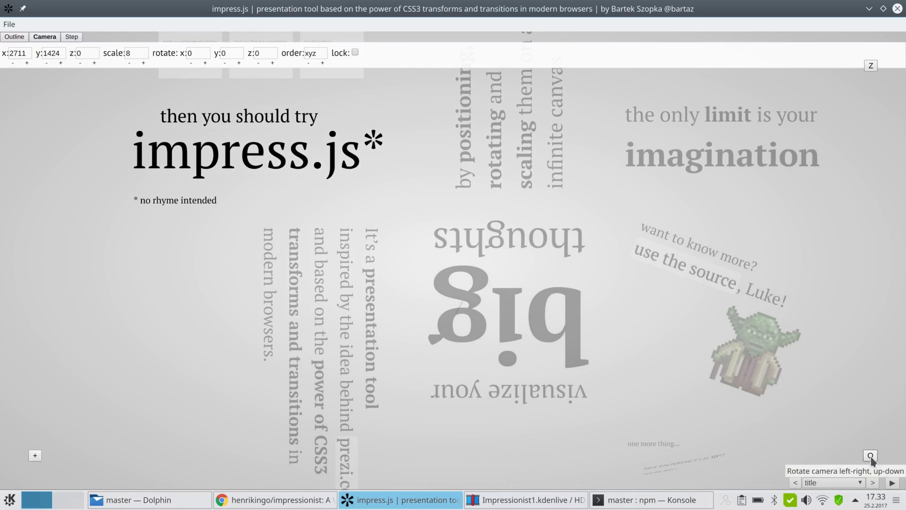
pyautogui.moveTo(872, 457)
pyautogui.mouseDown()
pyautogui.moveTo(869, 446)
pyautogui.moveTo(869, 468)
pyautogui.mouseUp()
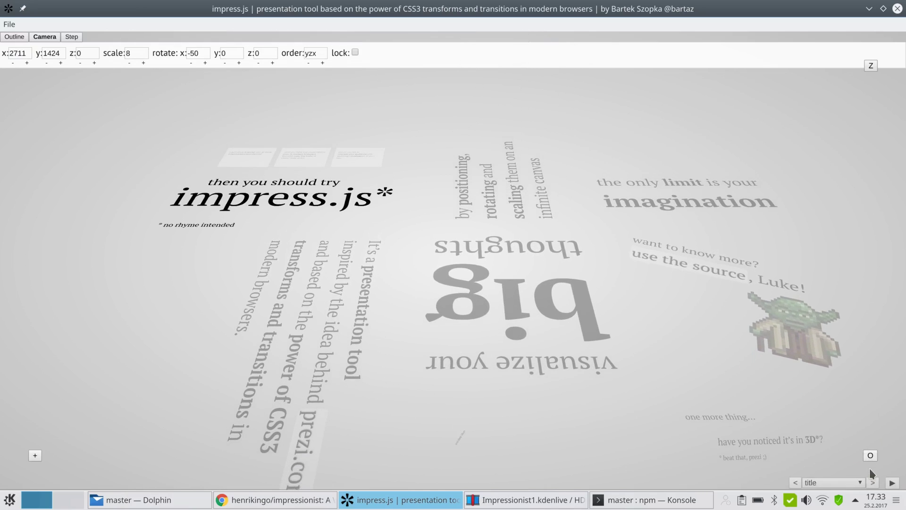
pyautogui.click(35, 455)
pyautogui.click(55, 455)
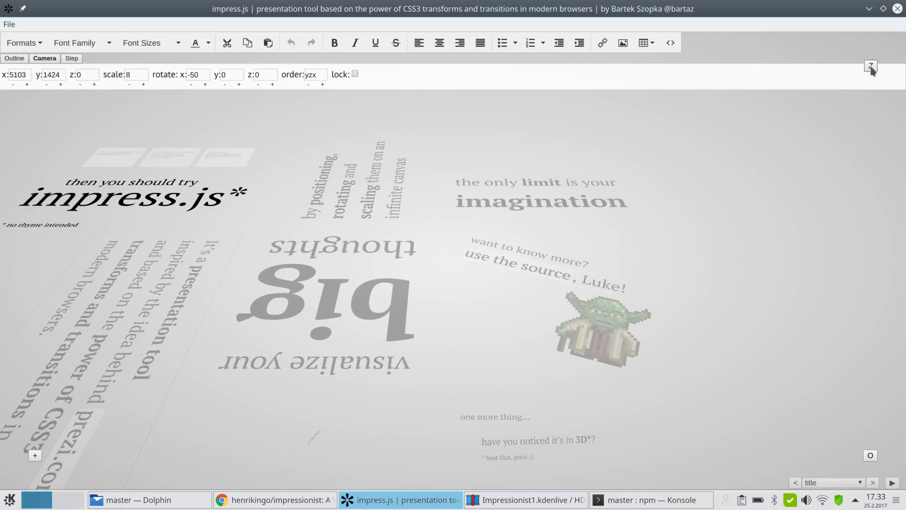
pyautogui.moveTo(870, 69); pyautogui.dragTo(871, 102)
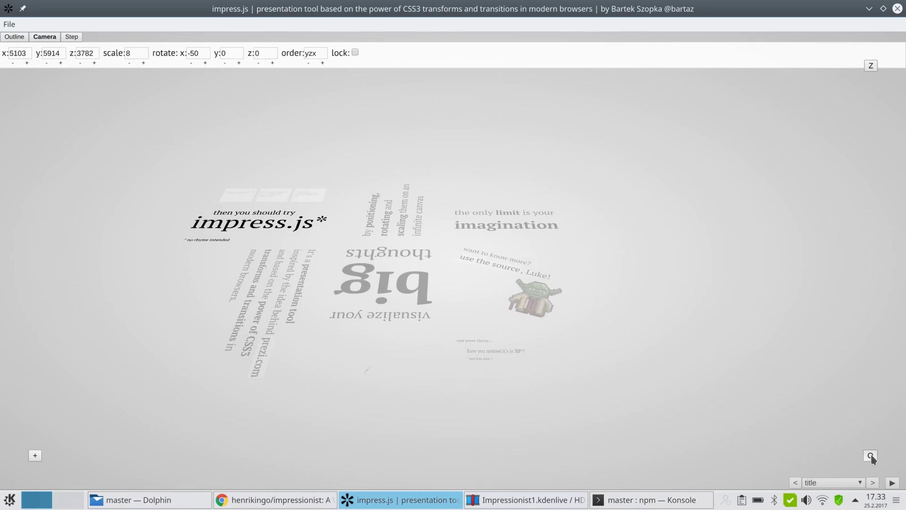
pyautogui.moveTo(875, 454); pyautogui.dragTo(884, 456)
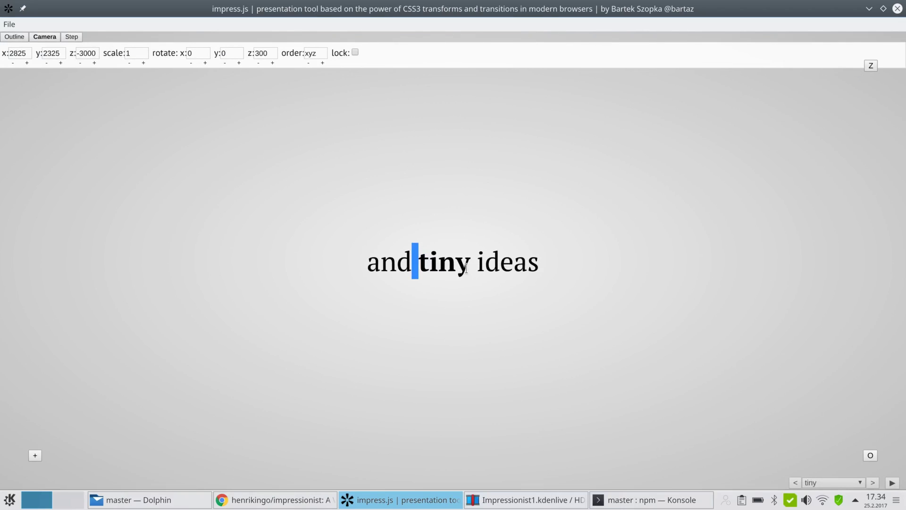
# Briefly edit the 'and tiny ideas' text, then raise the camera scale repeatedly to reveal more slides.
pyautogui.click(467, 268)
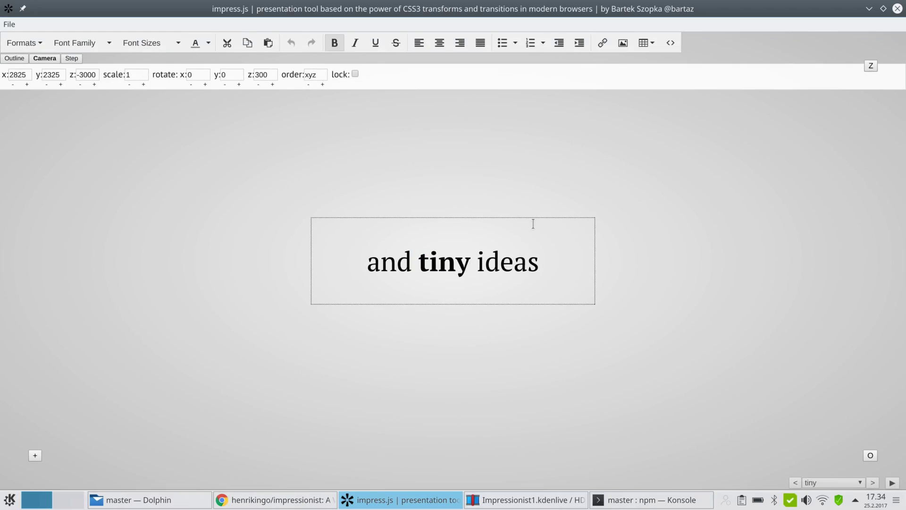
pyautogui.click(531, 206)
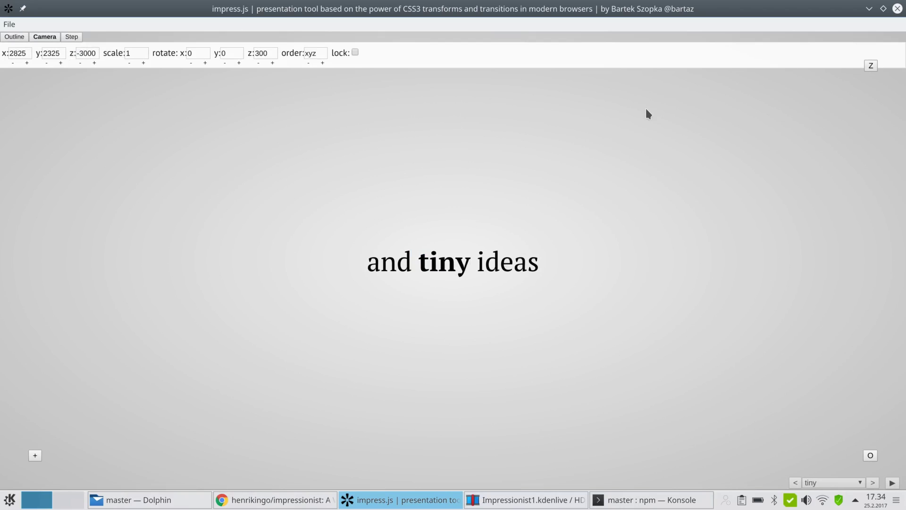
pyautogui.click(144, 63)
pyautogui.click(143, 62)
pyautogui.click(143, 63)
pyautogui.click(143, 63)
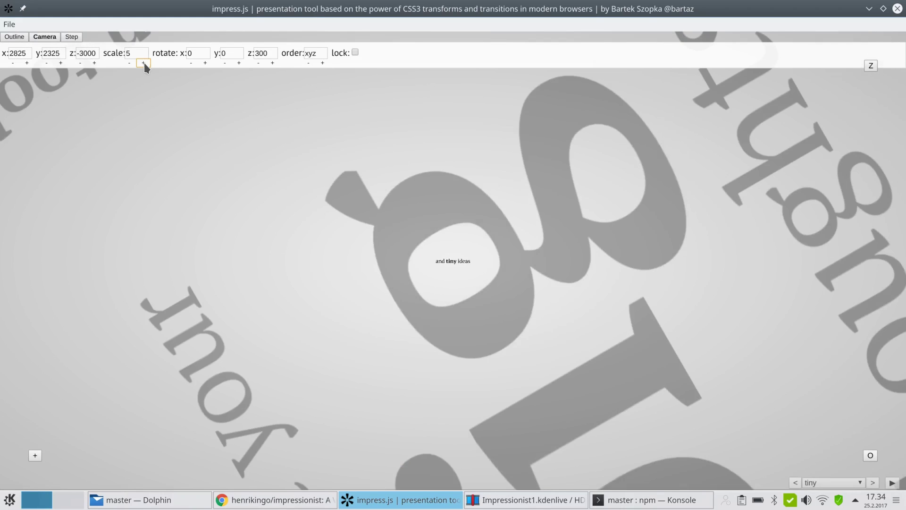
pyautogui.click(143, 63)
pyautogui.click(144, 63)
pyautogui.click(143, 63)
pyautogui.click(144, 63)
pyautogui.click(144, 63)
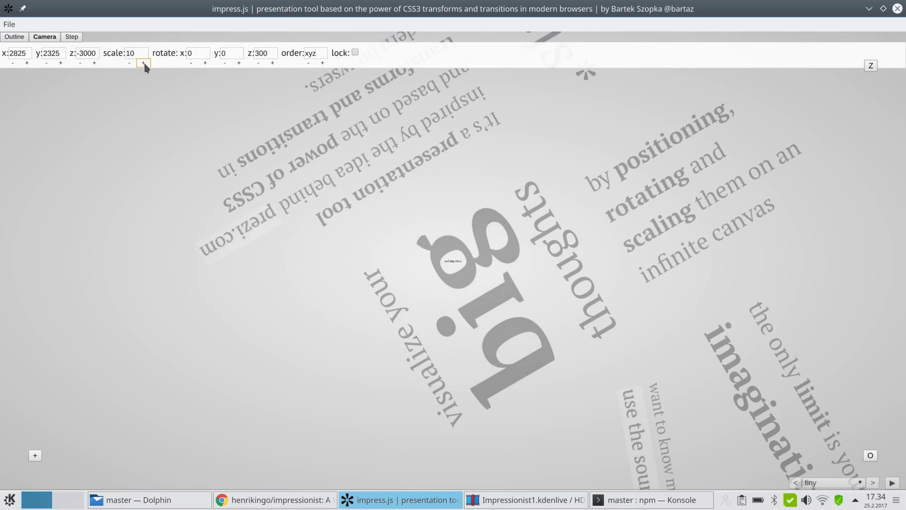
pyautogui.click(143, 63)
pyautogui.click(143, 63)
pyautogui.click(144, 63)
pyautogui.click(144, 63)
pyautogui.click(144, 63)
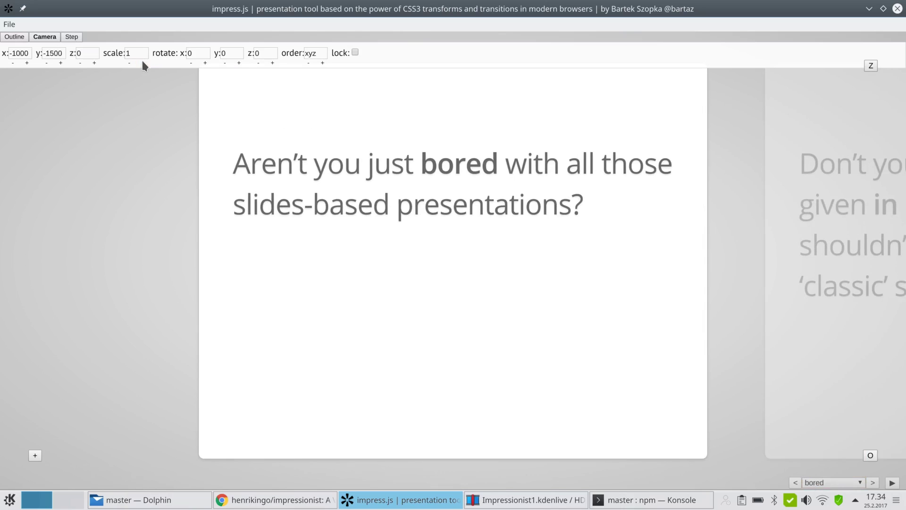
# Zoom out three steps, then show the 'bored' step's properties: x -1000, y -1500, scale 1.
pyautogui.click(143, 63)
pyautogui.click(143, 63)
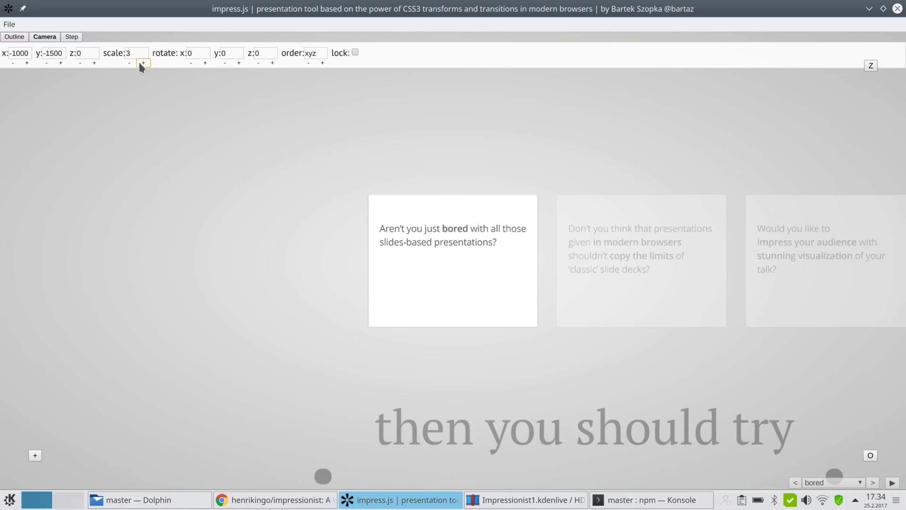
pyautogui.click(143, 63)
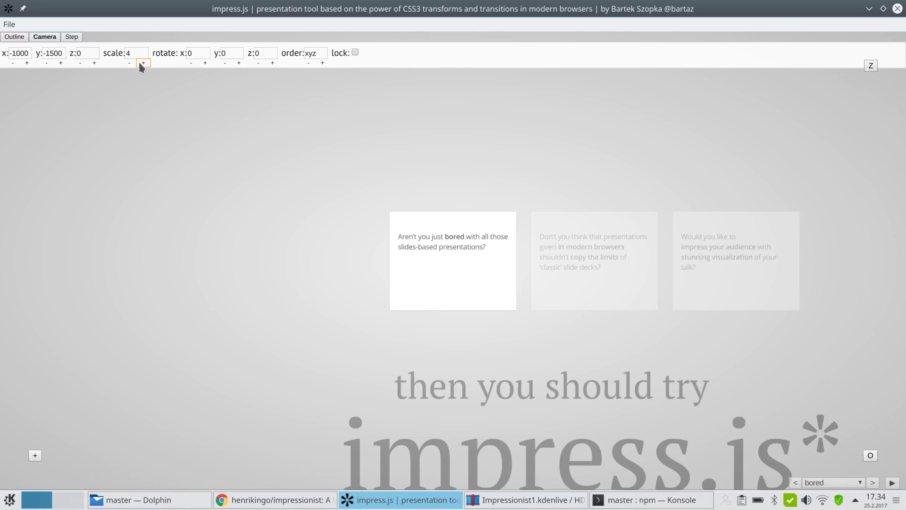
pyautogui.click(71, 37)
pyautogui.click(72, 38)
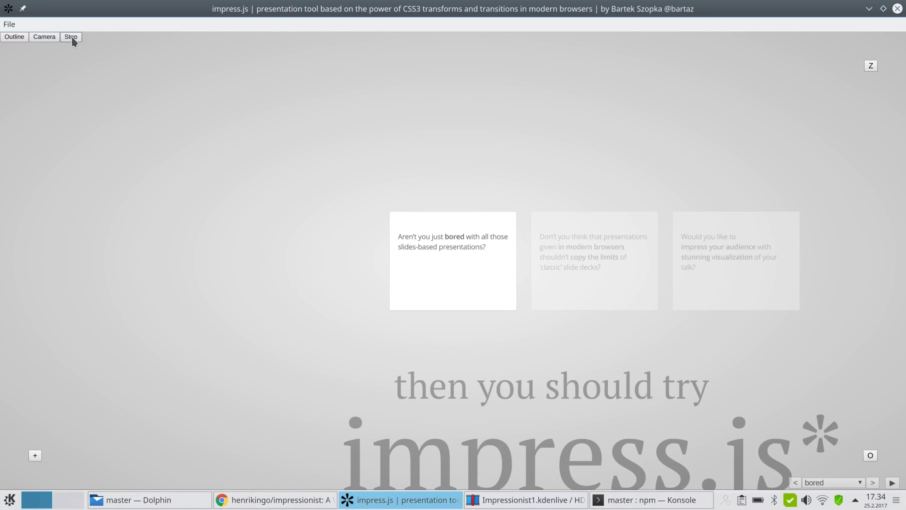
pyautogui.click(72, 39)
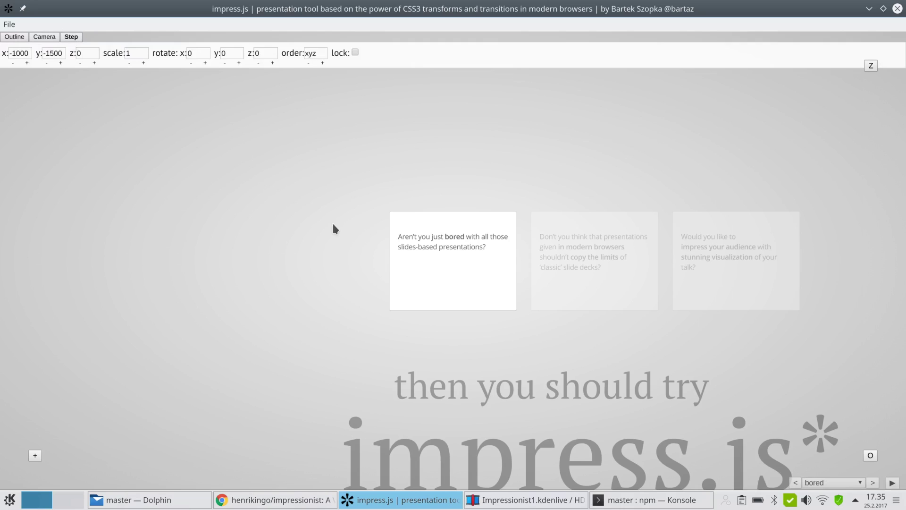
# Pan the camera and zoom it out to reveal more slides.
pyautogui.click(44, 37)
pyautogui.click(35, 456)
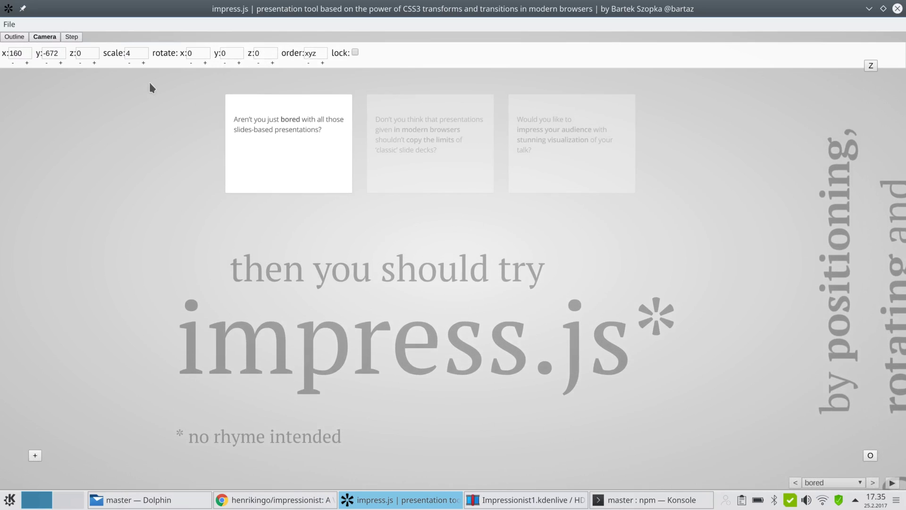
pyautogui.click(143, 63)
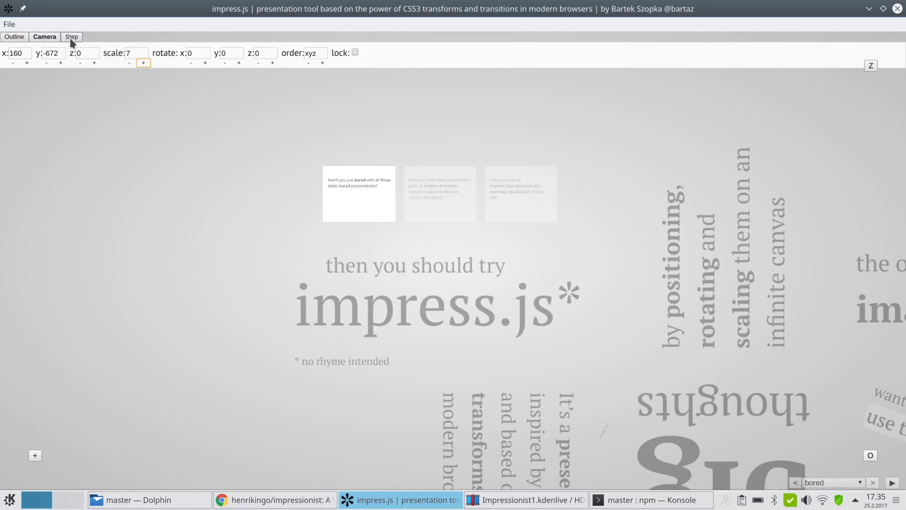
# Move the 'bored' step to x 5193, y -2256 and tilt it to x rotation -133.
pyautogui.click(72, 39)
pyautogui.moveTo(35, 456); pyautogui.dragTo(190, 399)
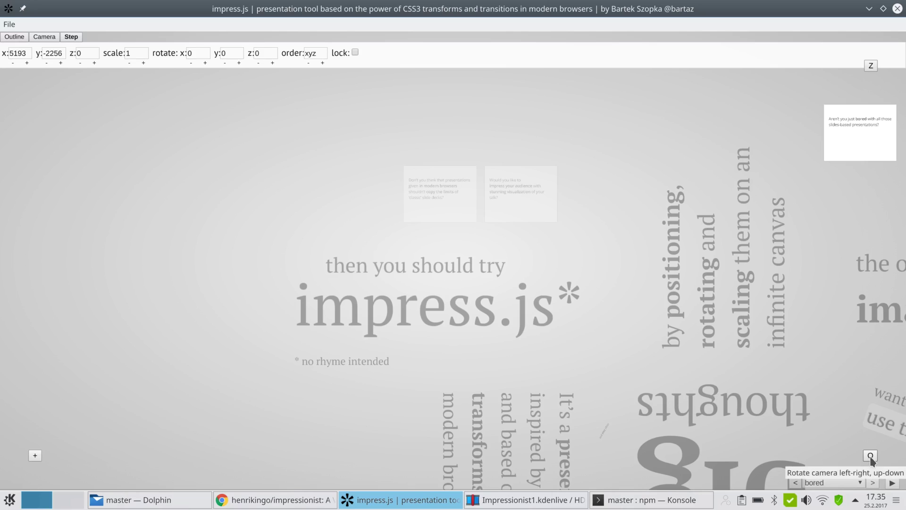
pyautogui.moveTo(871, 460); pyautogui.dragTo(869, 470)
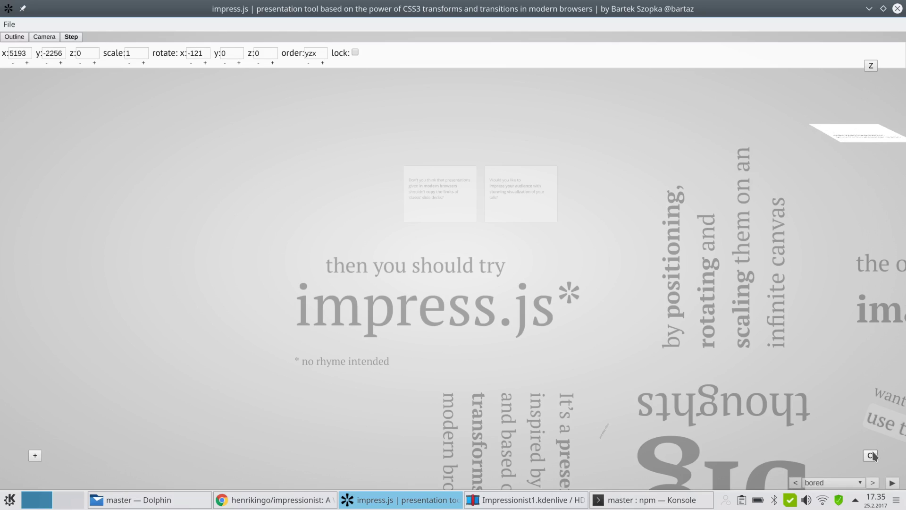
pyautogui.moveTo(871, 460); pyautogui.dragTo(870, 460)
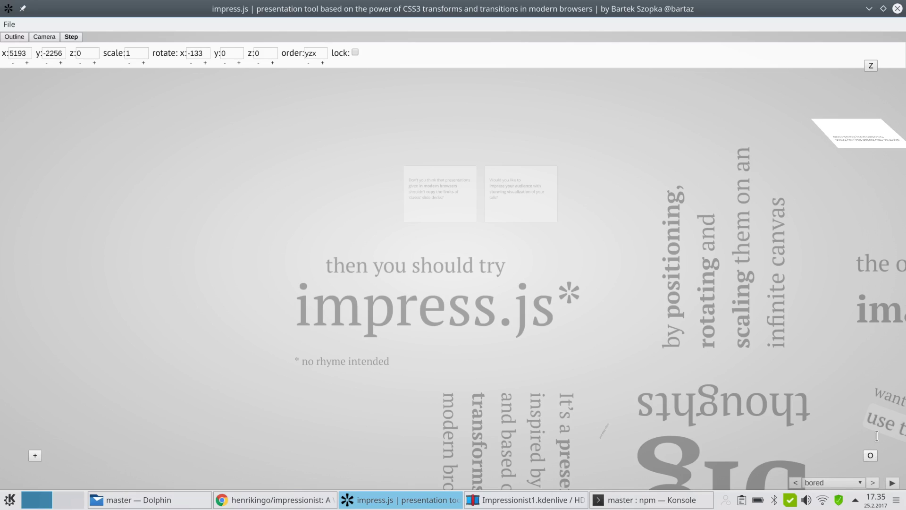
# Check the step list and overview, then move on to step-2, 'Don't you think that presentations…'.
pyautogui.click(847, 483)
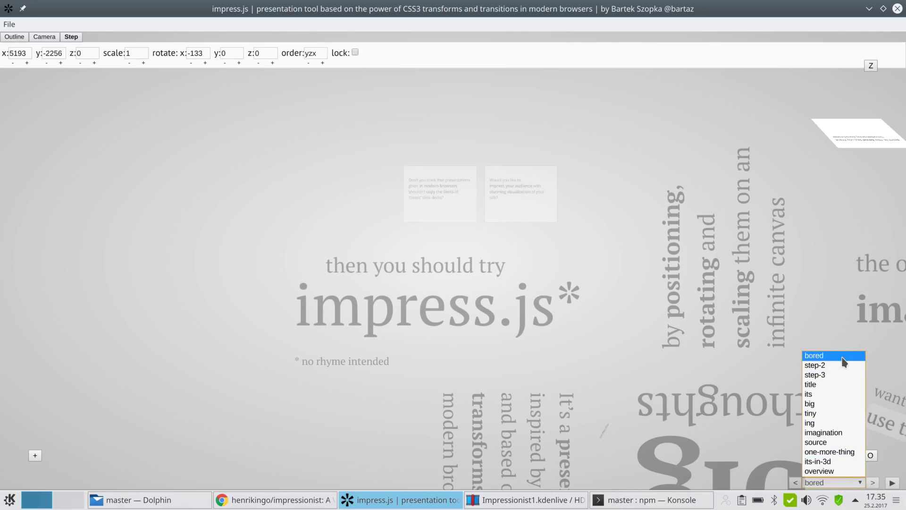
pyautogui.click(844, 356)
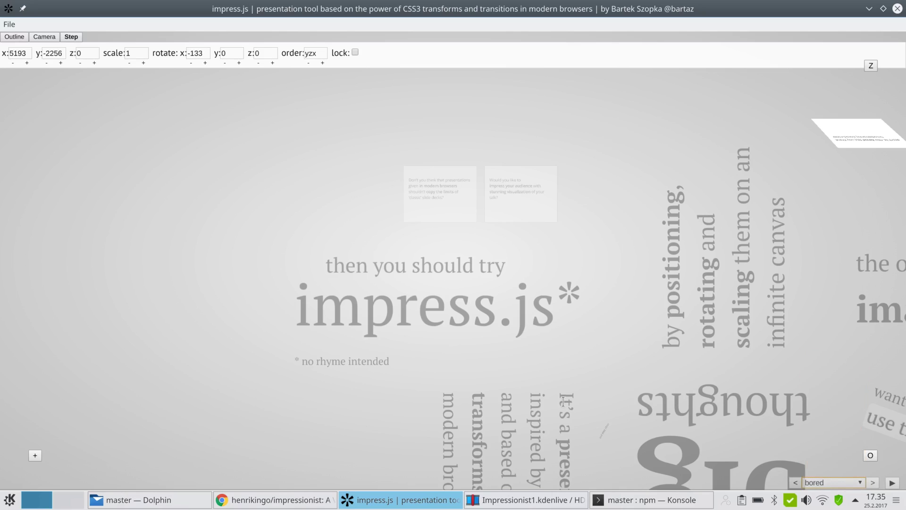
pyautogui.click(796, 483)
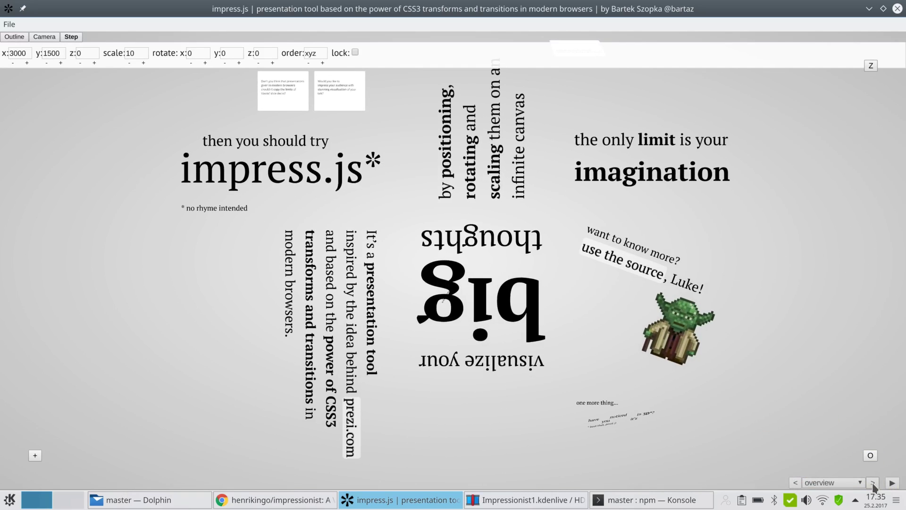
pyautogui.click(873, 483)
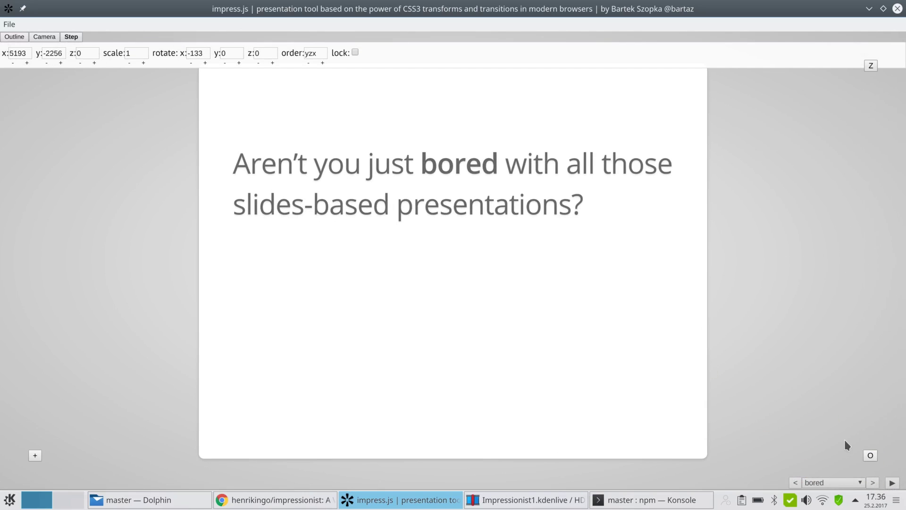
pyautogui.click(873, 483)
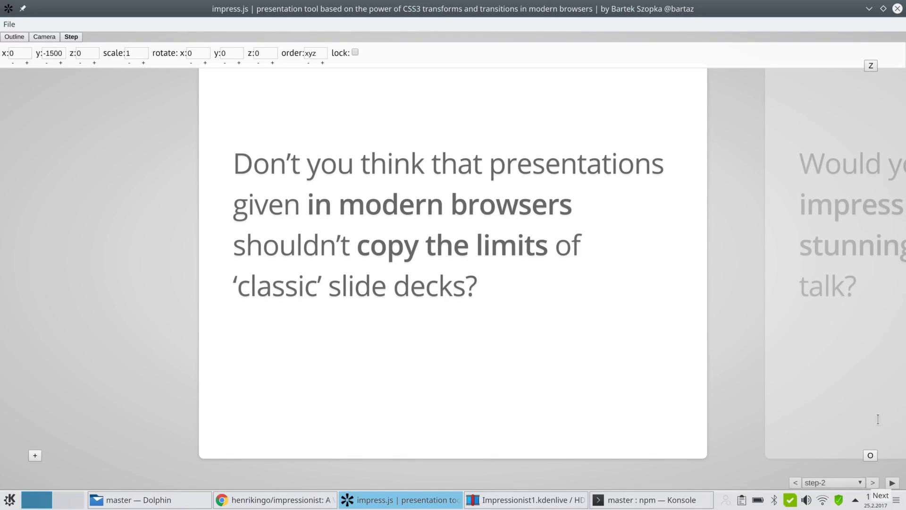
# Flip step-2 to an x rotation of -186, check it, and return to the 'Would you like to…' slide.
pyautogui.moveTo(870, 455); pyautogui.dragTo(870, 473)
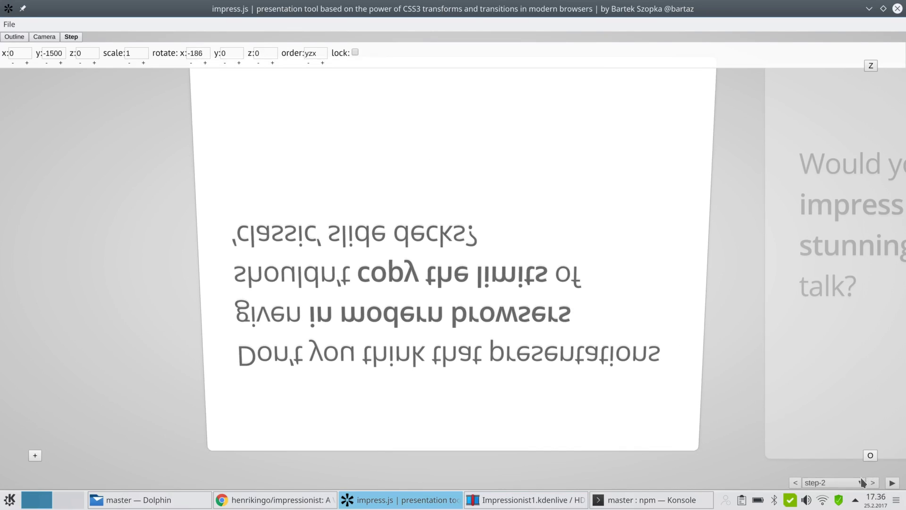
pyautogui.click(873, 482)
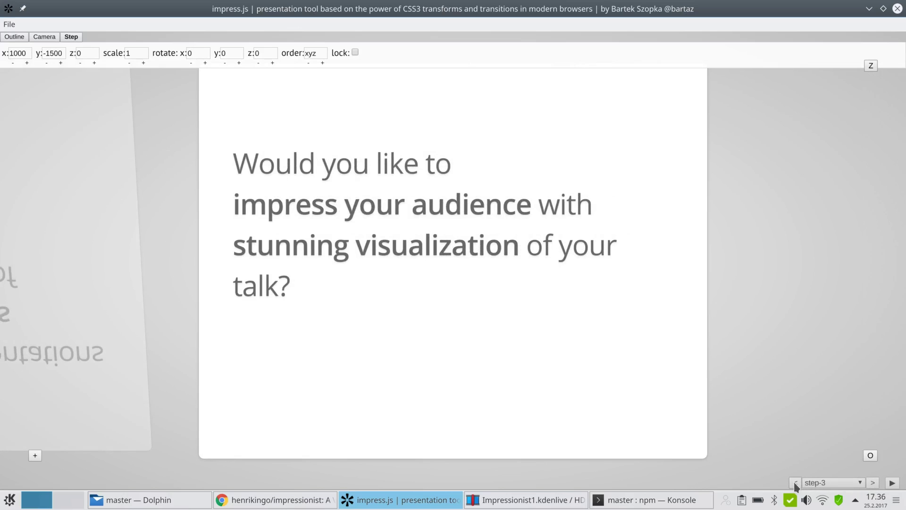
pyautogui.click(795, 483)
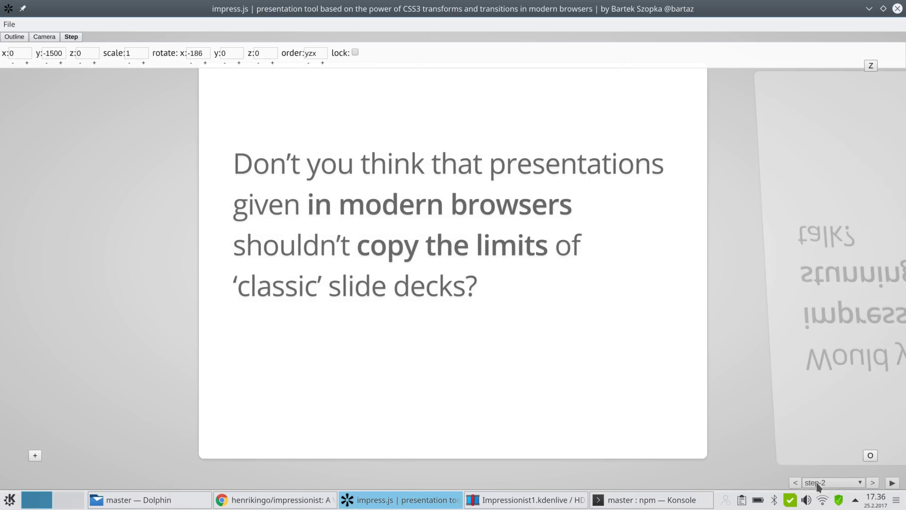
pyautogui.click(873, 482)
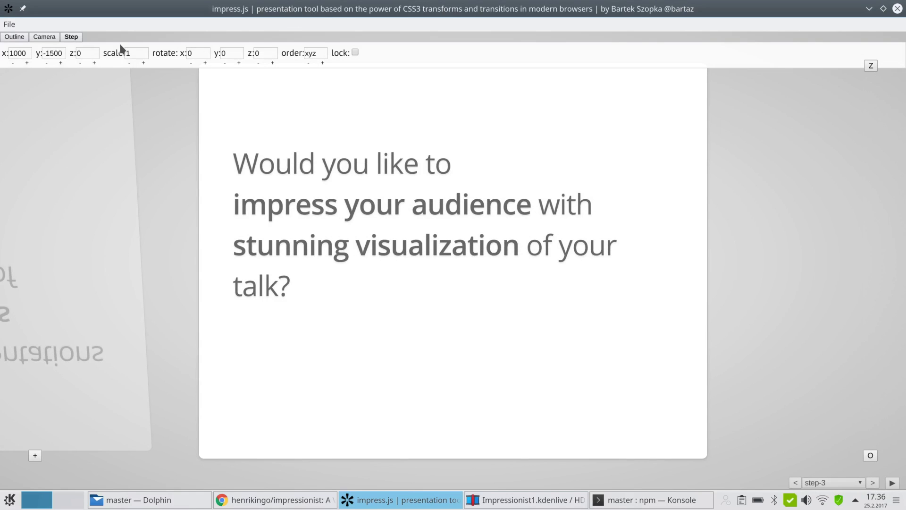
# Try raising the step scale to 4, then bring it back to 1.
pyautogui.doubleClick(142, 63)
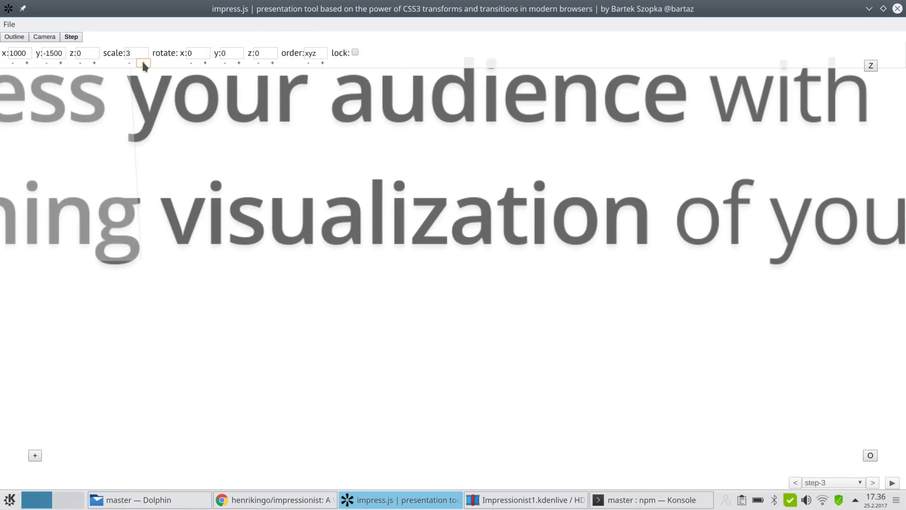
pyautogui.click(143, 63)
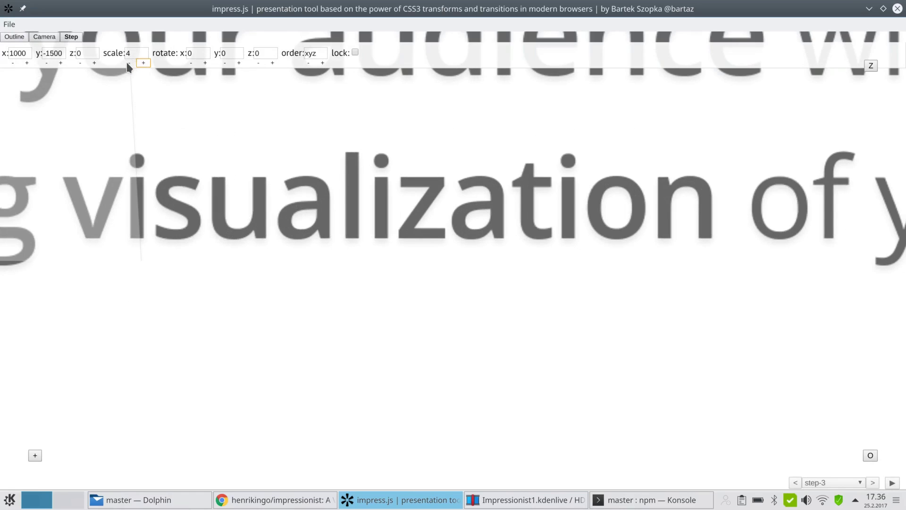
pyautogui.doubleClick(129, 63)
pyautogui.click(129, 63)
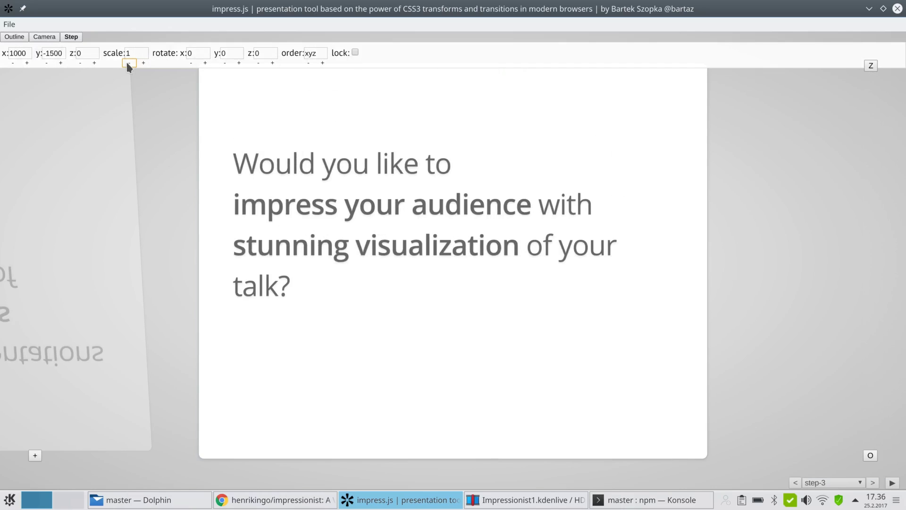
# Switch to the camera settings and move back to the 'Would you like to…' slide.
pyautogui.click(53, 38)
pyautogui.click(1, 319)
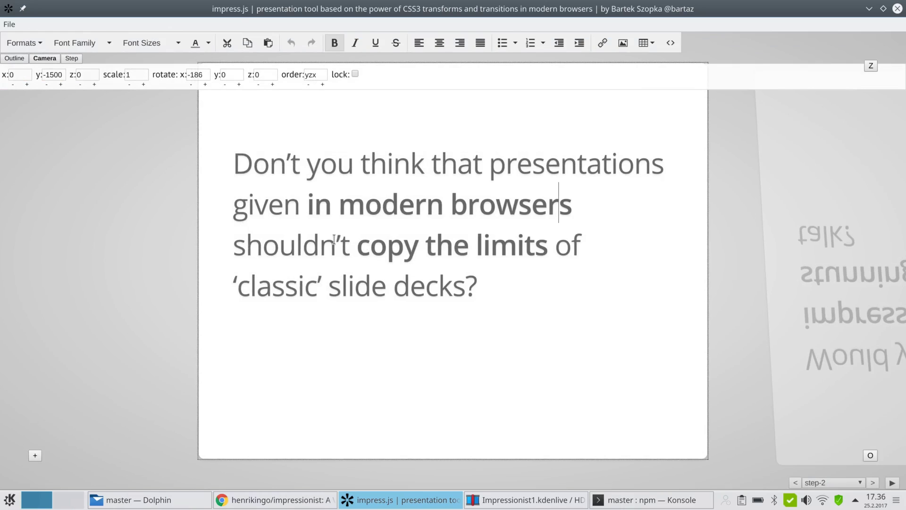
pyautogui.click(873, 482)
pyautogui.click(873, 483)
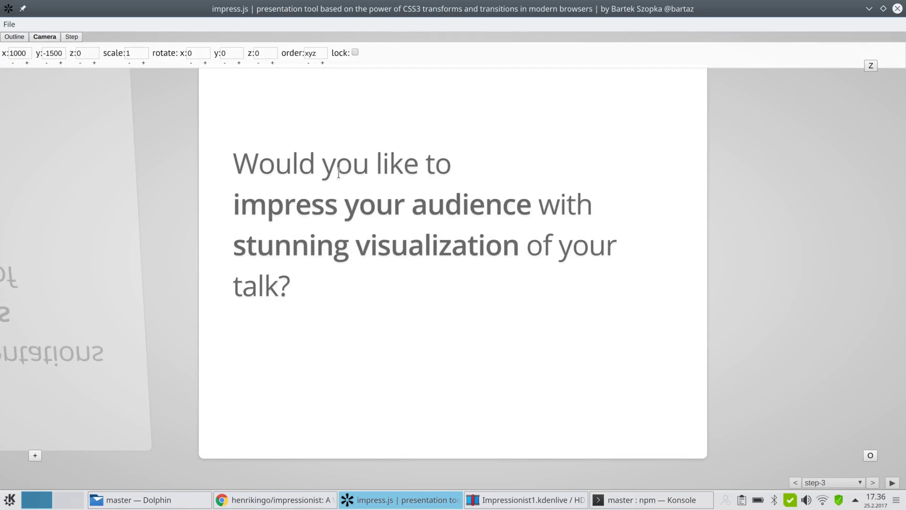
# Zoom the camera out to scale 6, then back in to scale 3, centred on the slide.
pyautogui.click(143, 63)
pyautogui.click(144, 64)
pyautogui.click(143, 63)
pyautogui.click(143, 63)
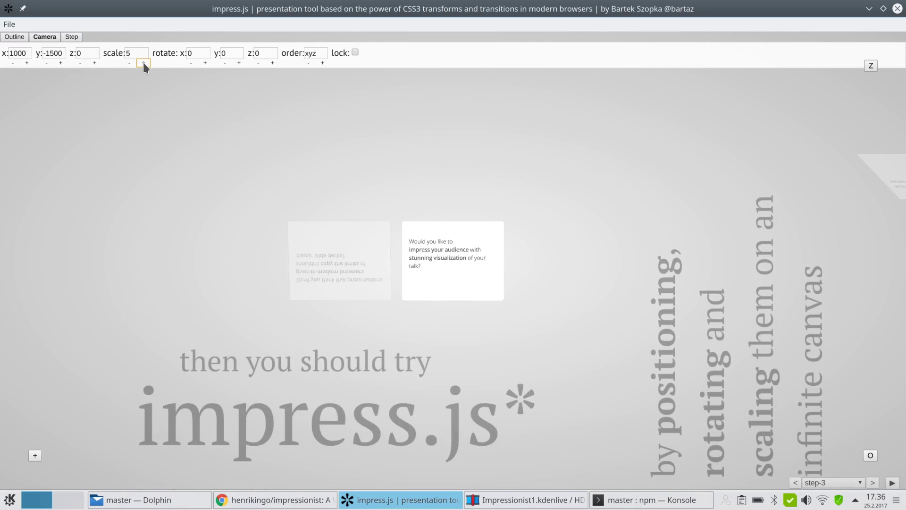
pyautogui.click(144, 63)
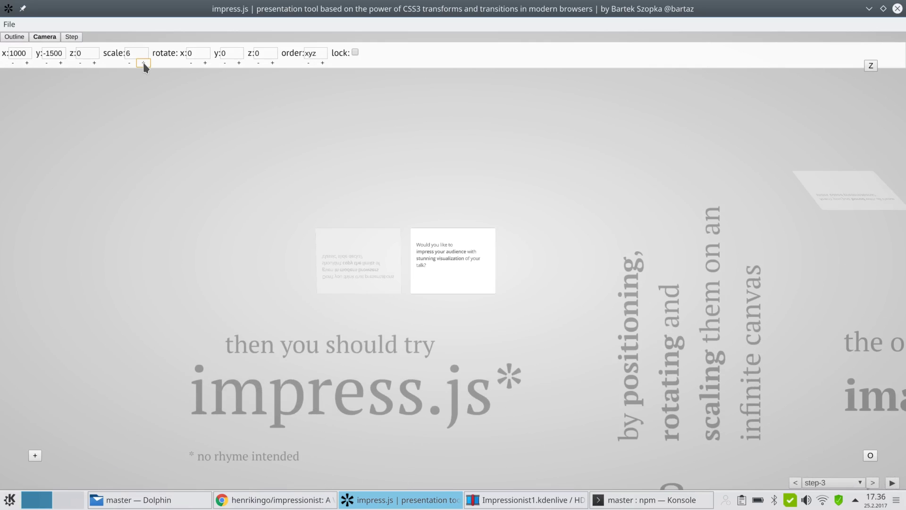
pyautogui.click(35, 456)
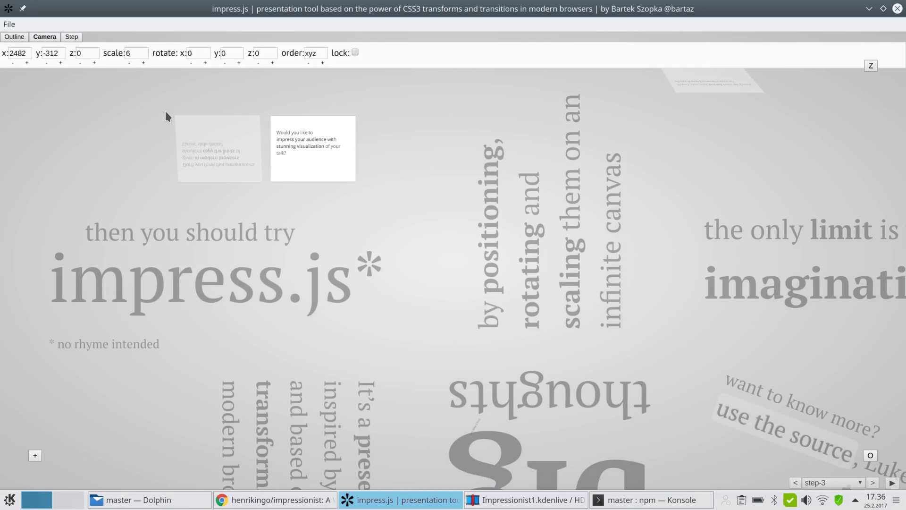
pyautogui.click(127, 63)
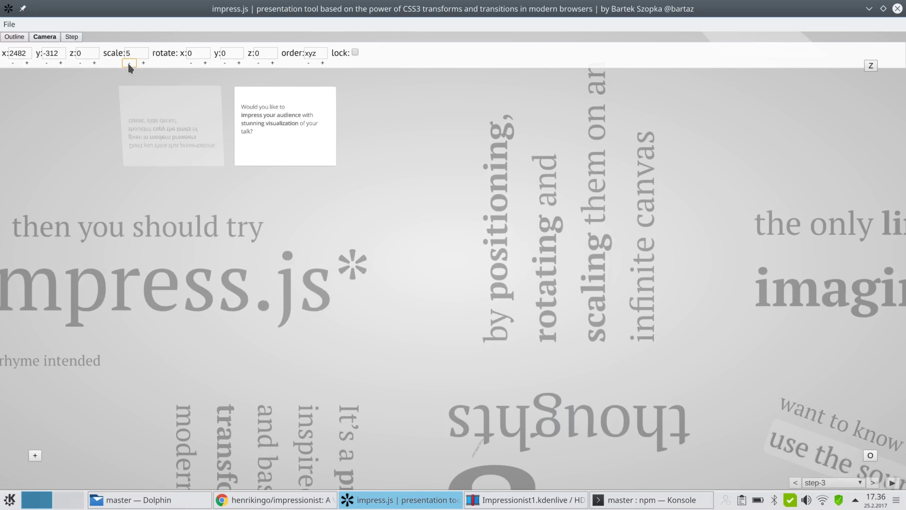
pyautogui.click(129, 63)
pyautogui.click(129, 63)
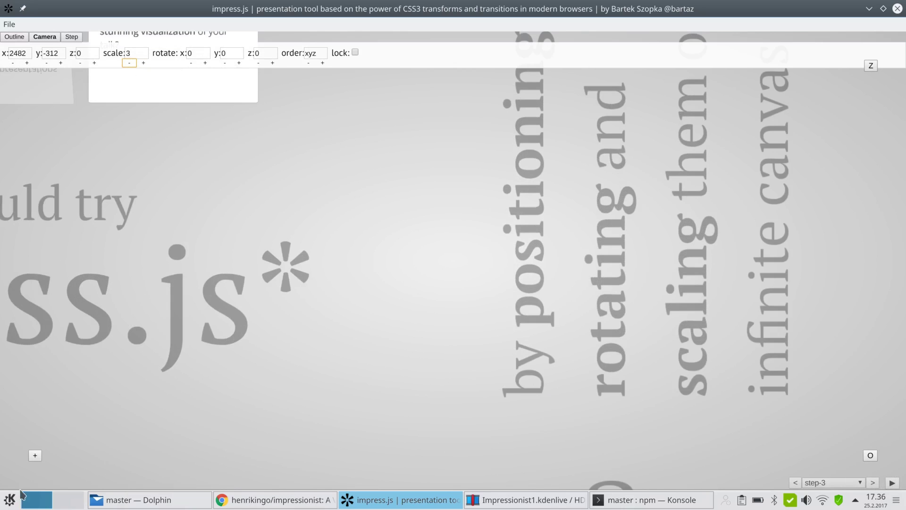
pyautogui.click(35, 455)
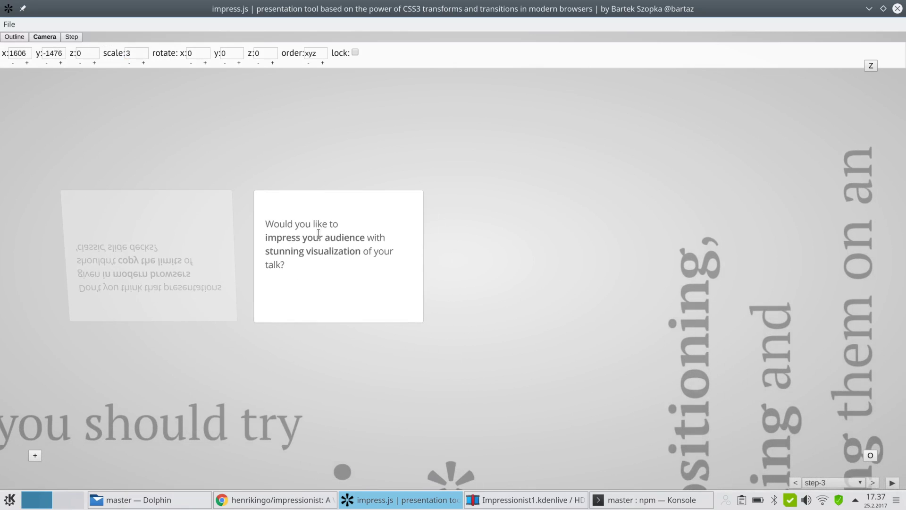
# Add a 'Btw, One more thing...' line to the slide and advance to the next step.
pyautogui.click(299, 223)
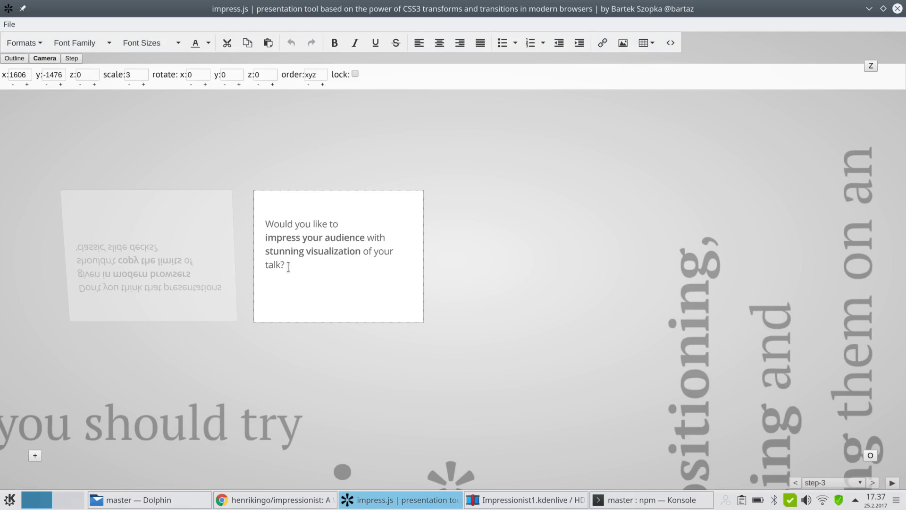
pyautogui.click(338, 262)
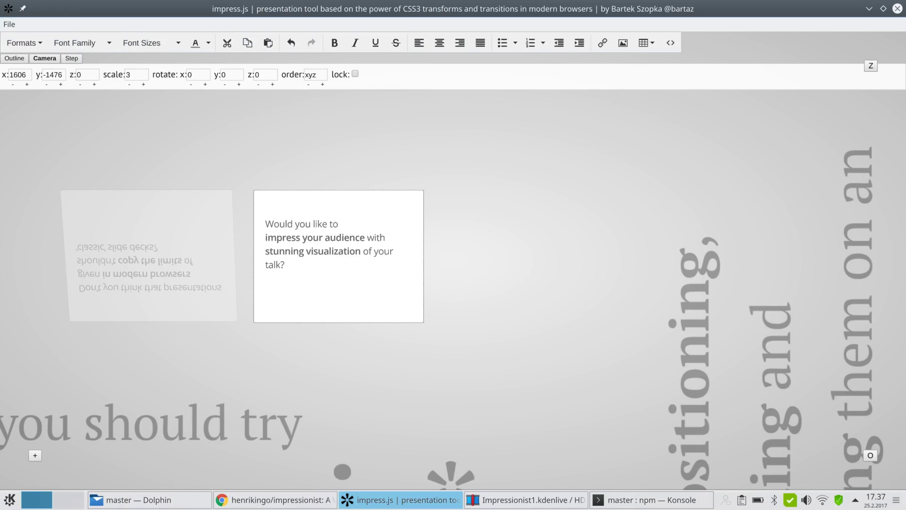
pyautogui.write('One more thing...')
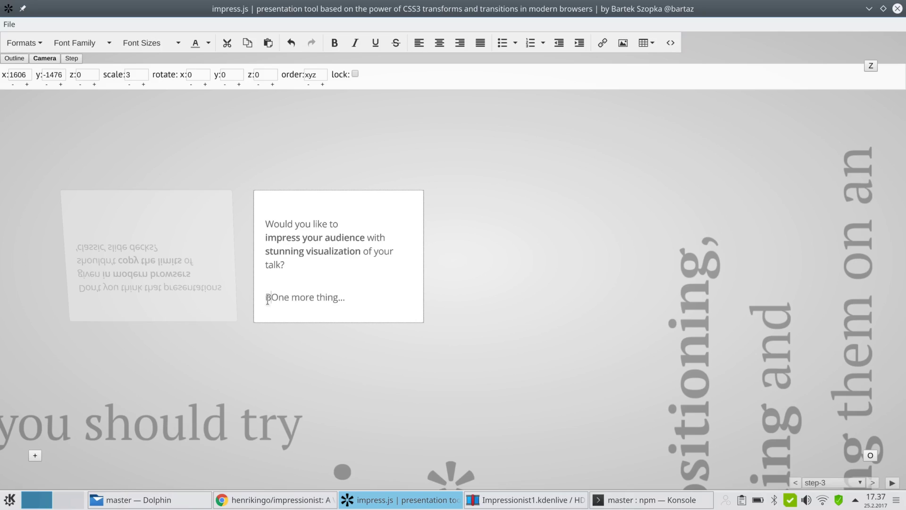
pyautogui.write('tw,')
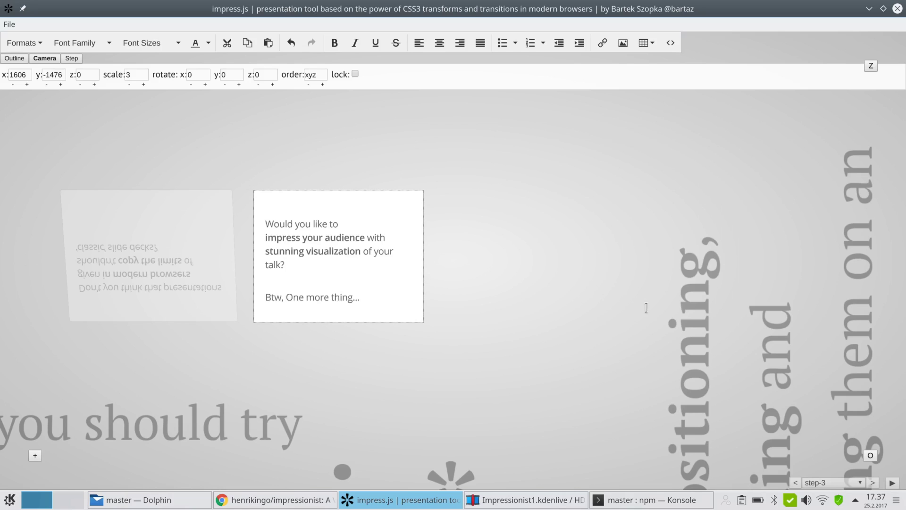
pyautogui.click(694, 310)
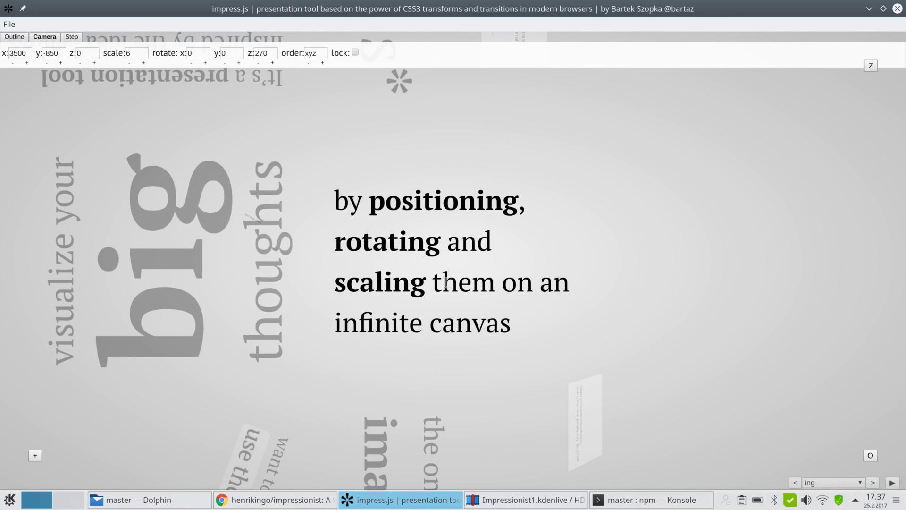
pyautogui.click(504, 283)
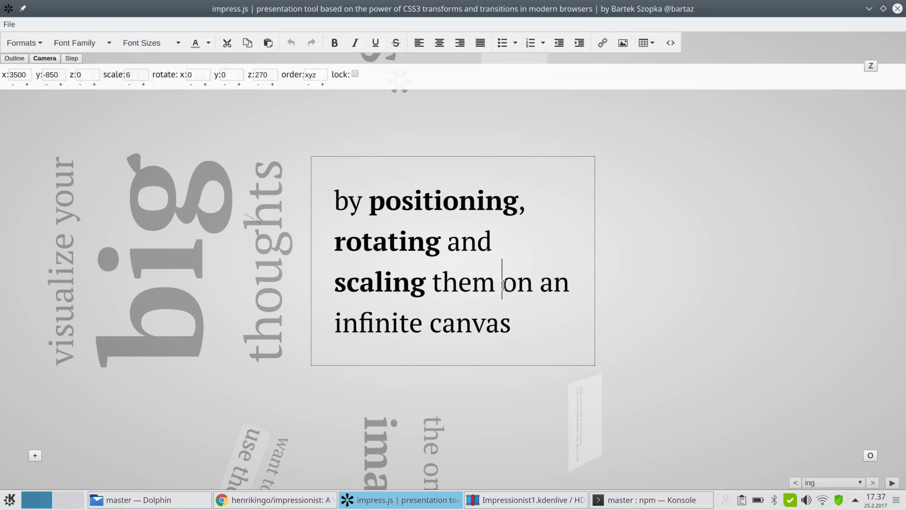
pyautogui.press('Delete')
pyautogui.press('Delete')
pyautogui.press('Delete')
pyautogui.press('Delete')
pyautogui.press('Delete')
pyautogui.press('Delete')
pyautogui.press('Delete')
pyautogui.press('Delete')
pyautogui.press('Delete')
pyautogui.press('Delete')
pyautogui.press('Delete')
pyautogui.press('Delete')
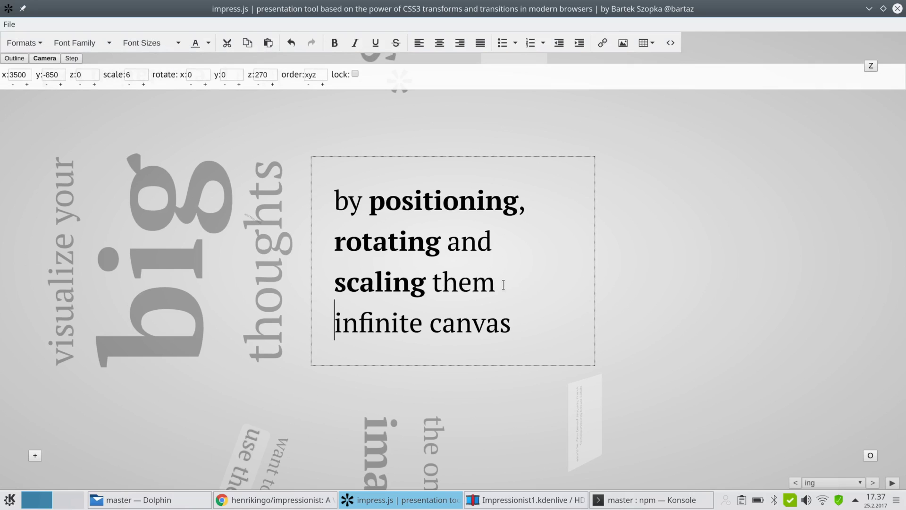
pyautogui.press('Delete')
pyautogui.press('Delete')
pyautogui.press('Delete')
pyautogui.press('Delete')
pyautogui.press('Delete')
pyautogui.press('Delete')
pyautogui.press('Delete')
pyautogui.press('Delete')
pyautogui.press('Delete')
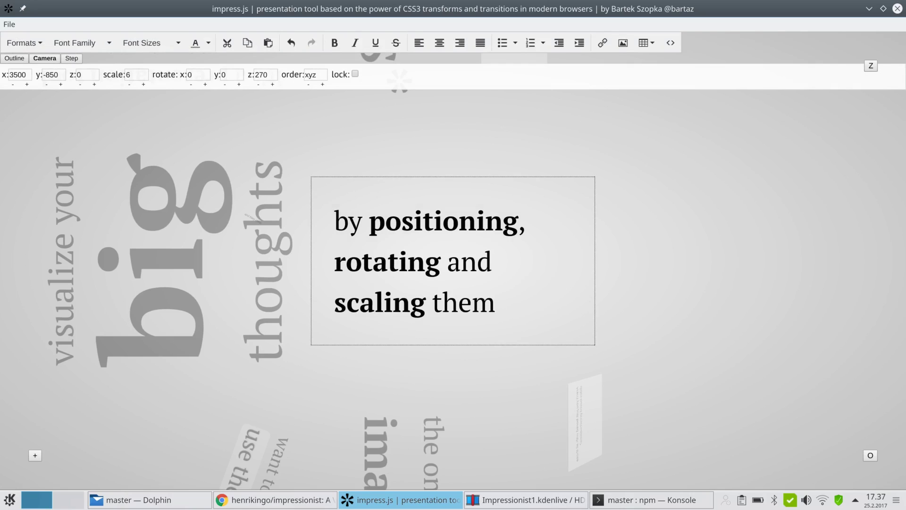
pyautogui.press('Return')
pyautogui.write('C')
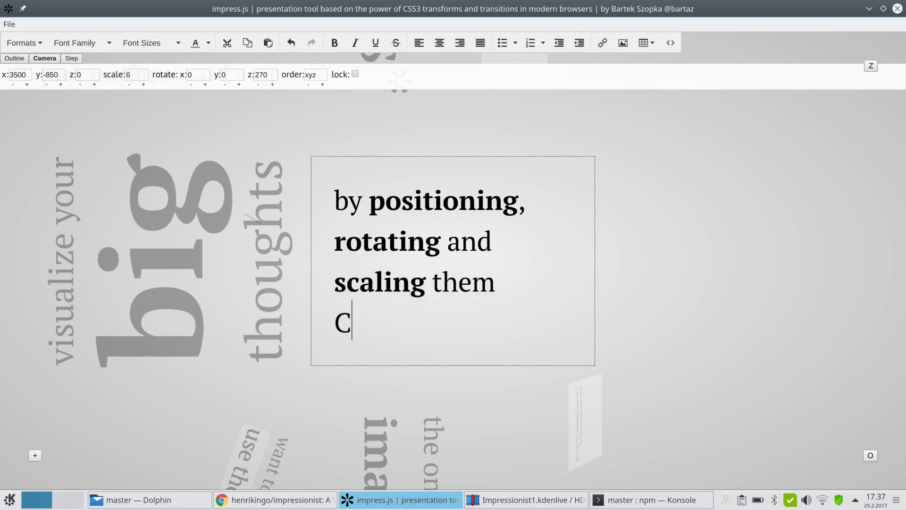
pyautogui.write('ool,')
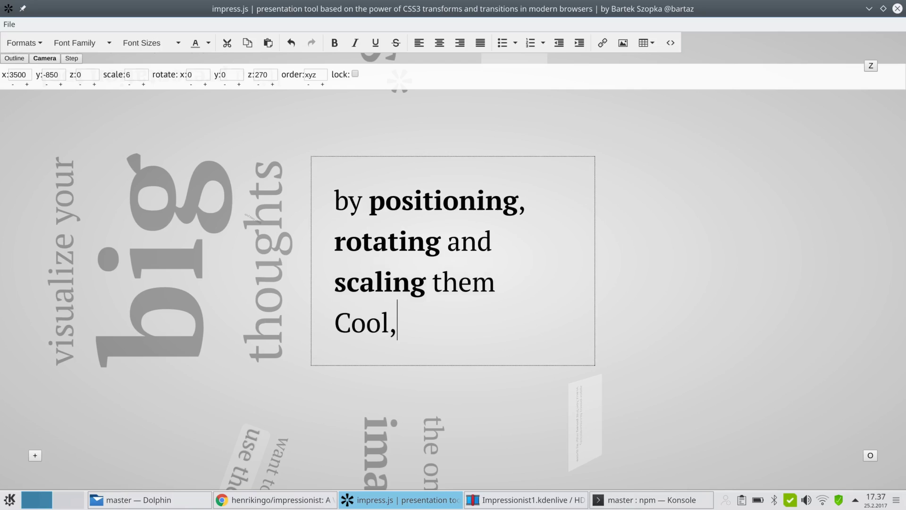
pyautogui.write(' right?')
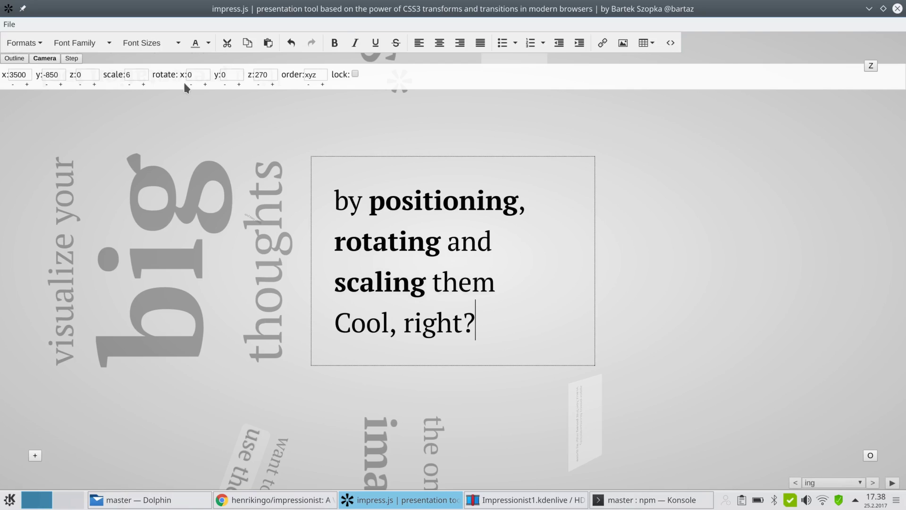
pyautogui.click(10, 26)
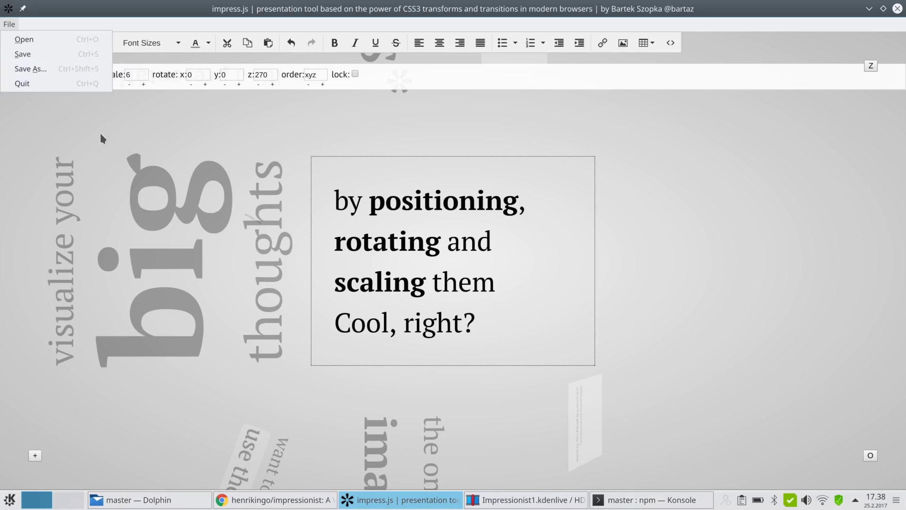
pyautogui.click(169, 504)
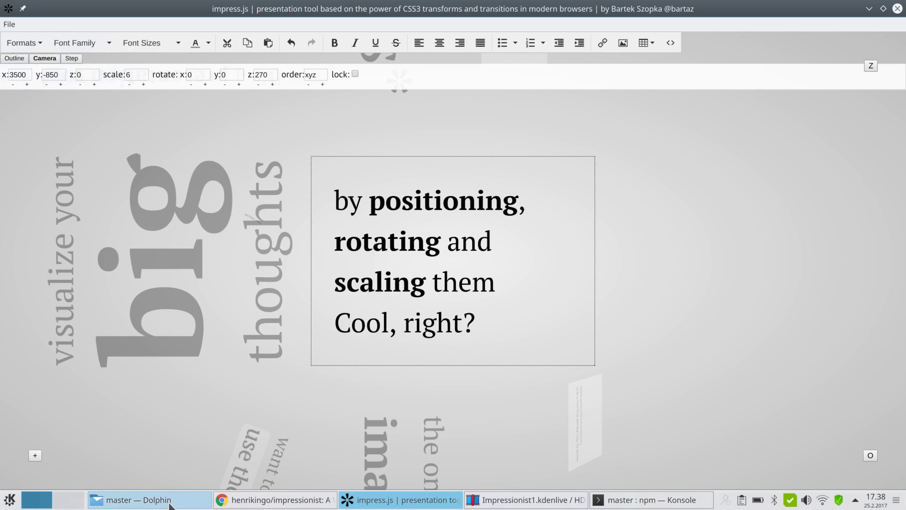
# Copy the cube folder from templates and paste it into the hacking folder.
pyautogui.click(168, 505)
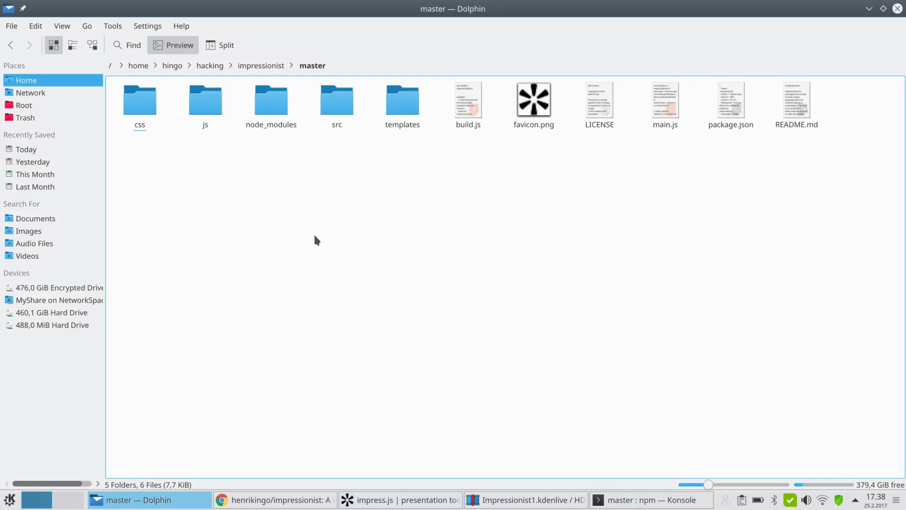
pyautogui.click(400, 111)
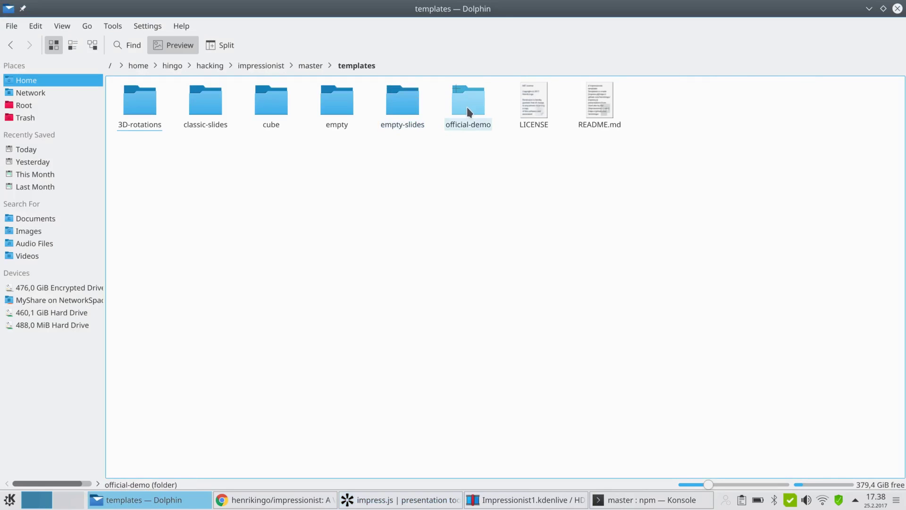
pyautogui.click(272, 113)
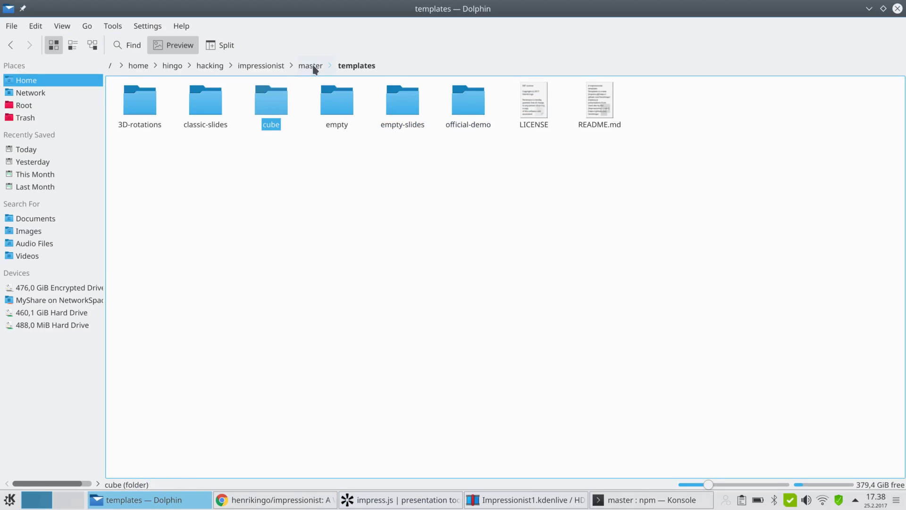
pyautogui.click(224, 69)
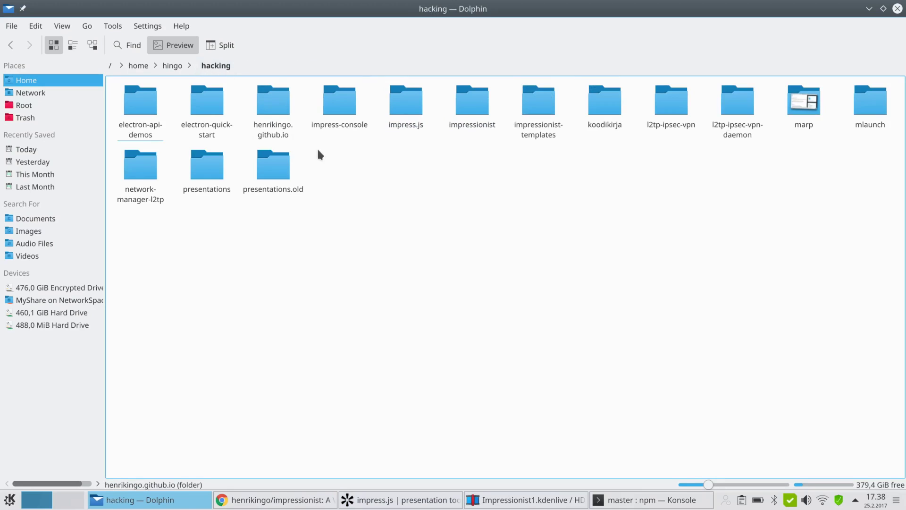
pyautogui.hotkey('ctrl', 'v')
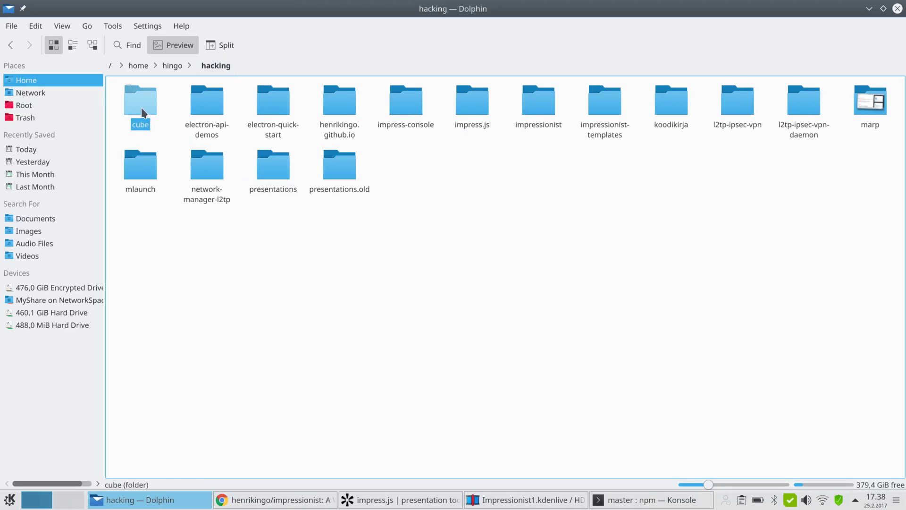
# Rename the cube copy to 'demo-presentation-from-cube', open it, and return to Impressionist.
pyautogui.rightClick(141, 127)
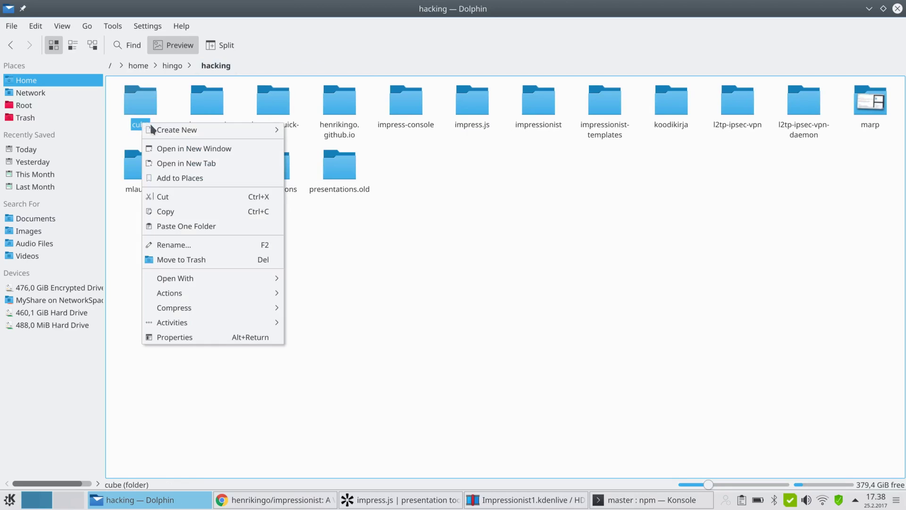
pyautogui.click(188, 244)
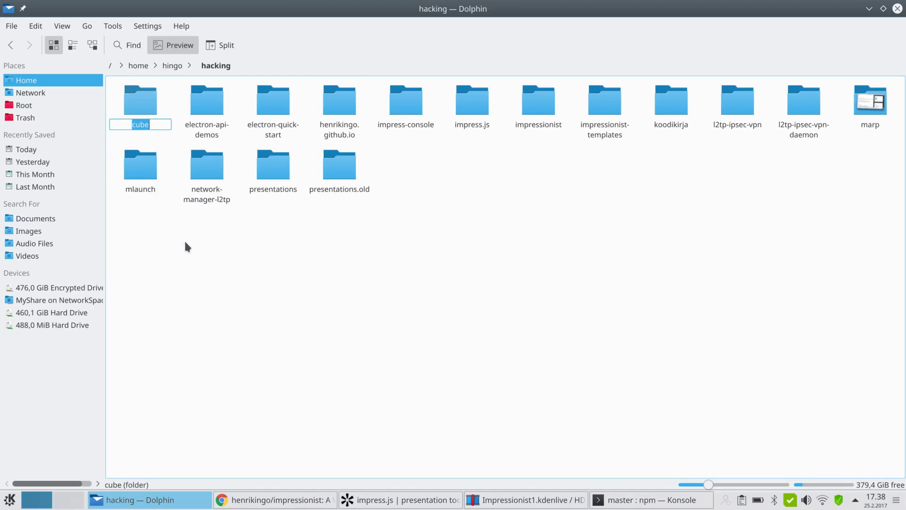
pyautogui.write('demo-presentation')
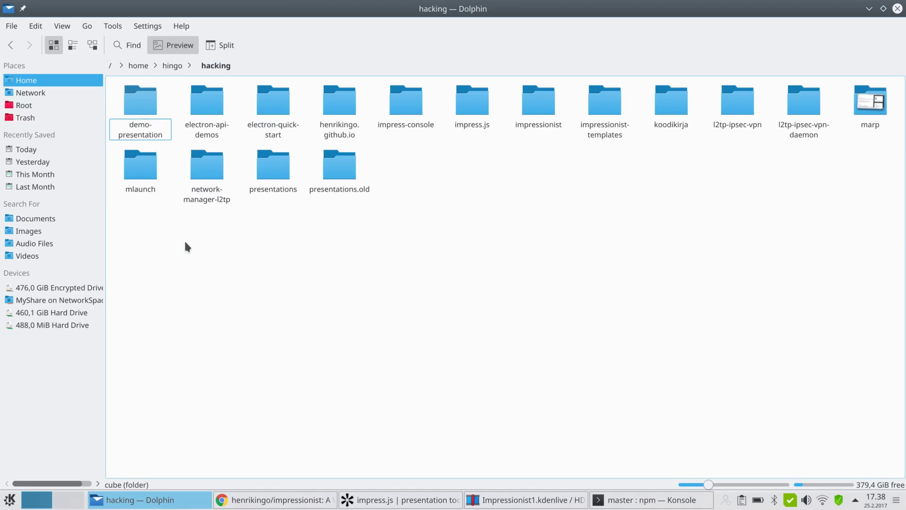
pyautogui.write('-from c')
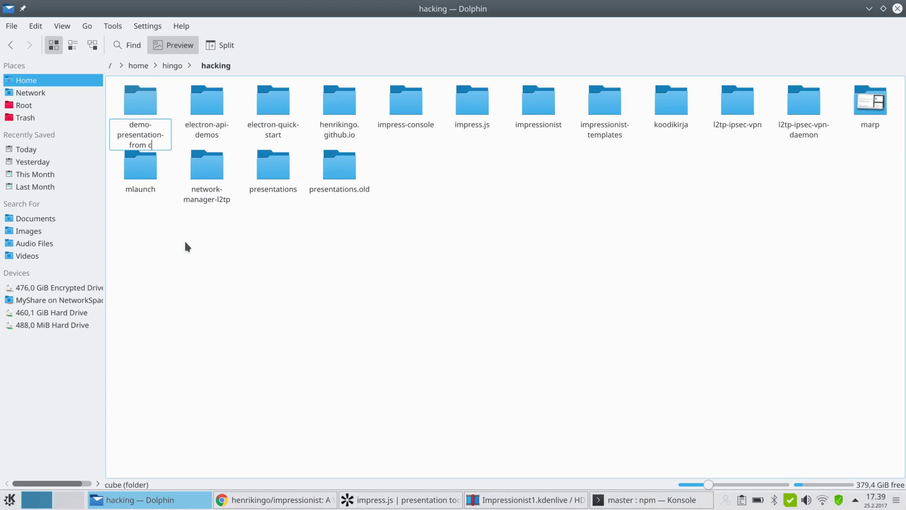
pyautogui.press('BackSpace')
pyautogui.press('BackSpace')
pyautogui.write('-cube')
pyautogui.press('Return')
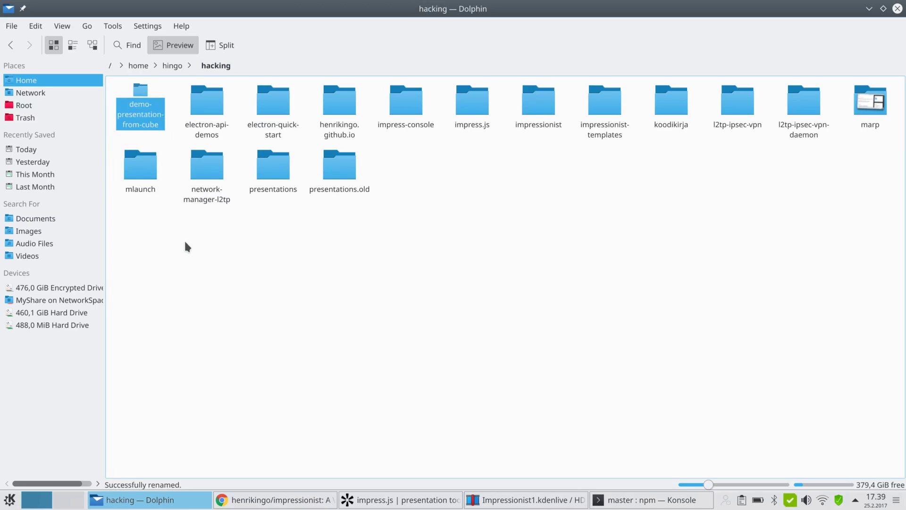
pyautogui.click(140, 111)
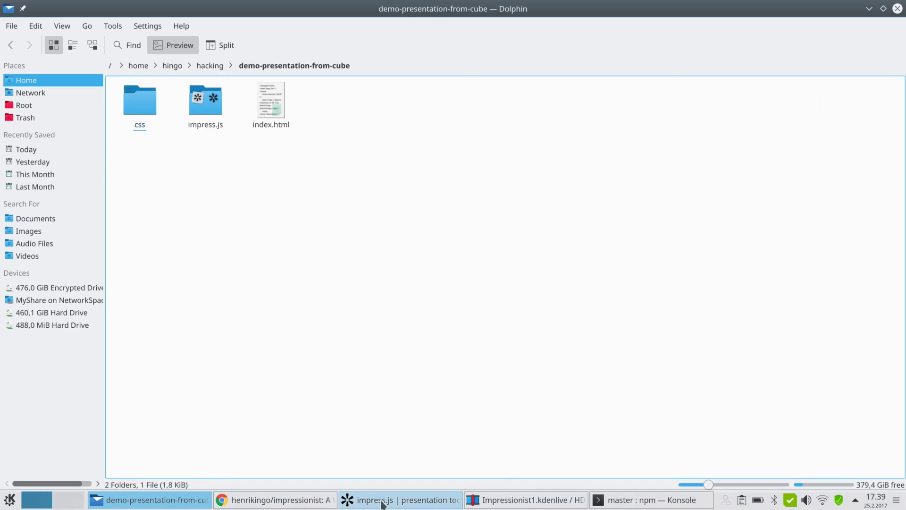
pyautogui.click(401, 499)
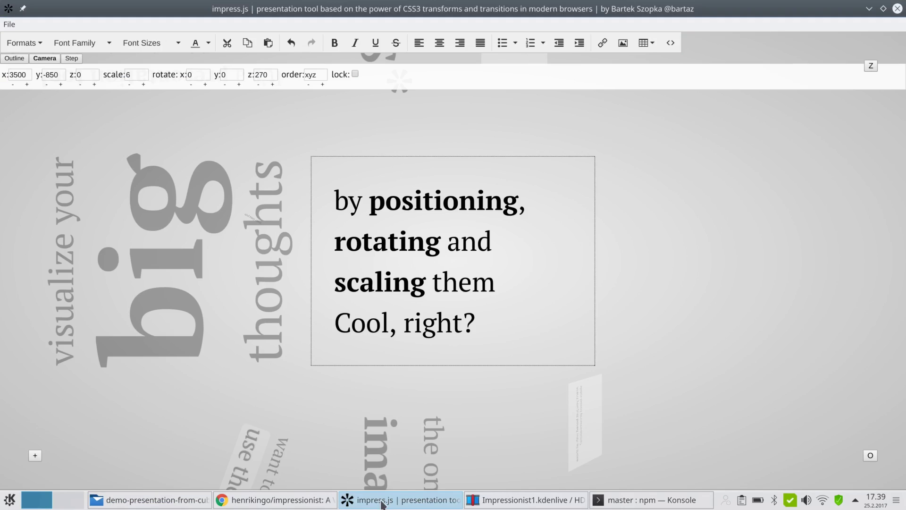
# Open the presentation in the hacking/demo-presentation-from-cube folder via File > Open.
pyautogui.click(9, 24)
pyautogui.click(21, 39)
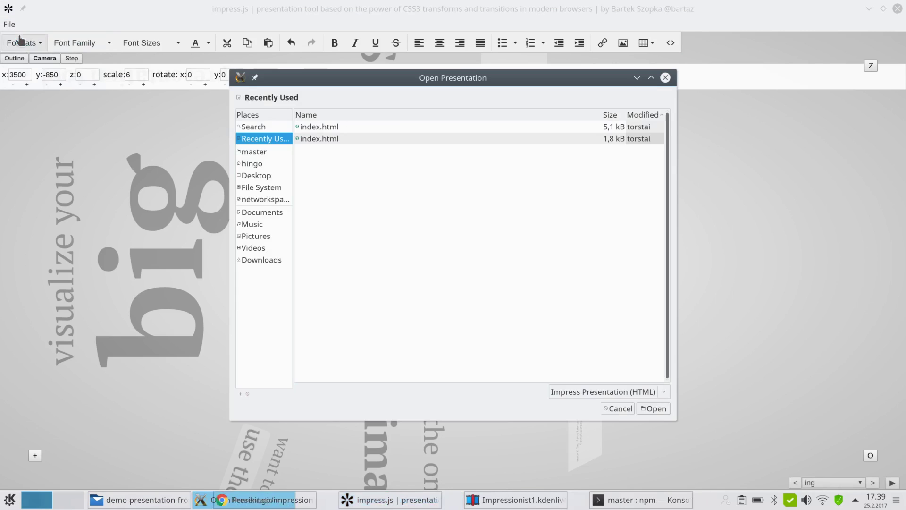
pyautogui.click(268, 151)
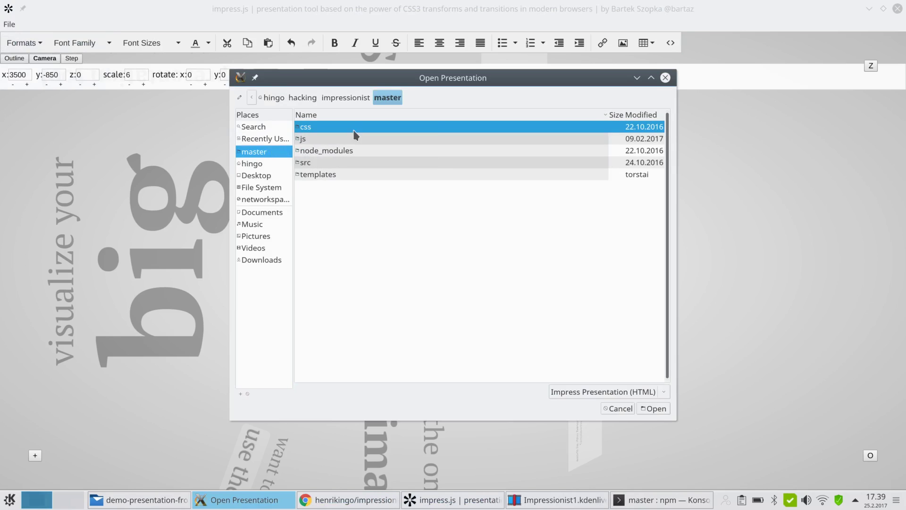
pyautogui.click(302, 97)
pyautogui.click(321, 127)
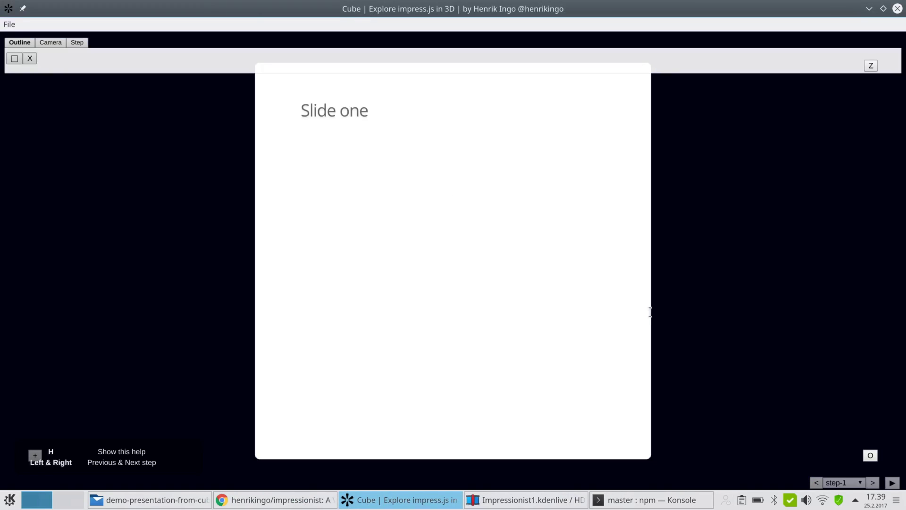
# Jump to the cube overview, rotate and zoom it to face Slide one, and show step settings.
pyautogui.click(842, 483)
pyautogui.click(844, 471)
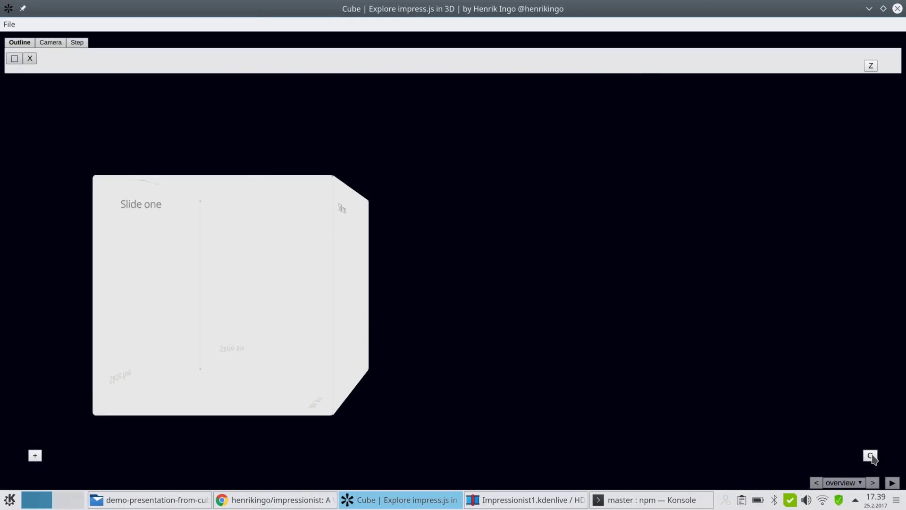
pyautogui.click(871, 456)
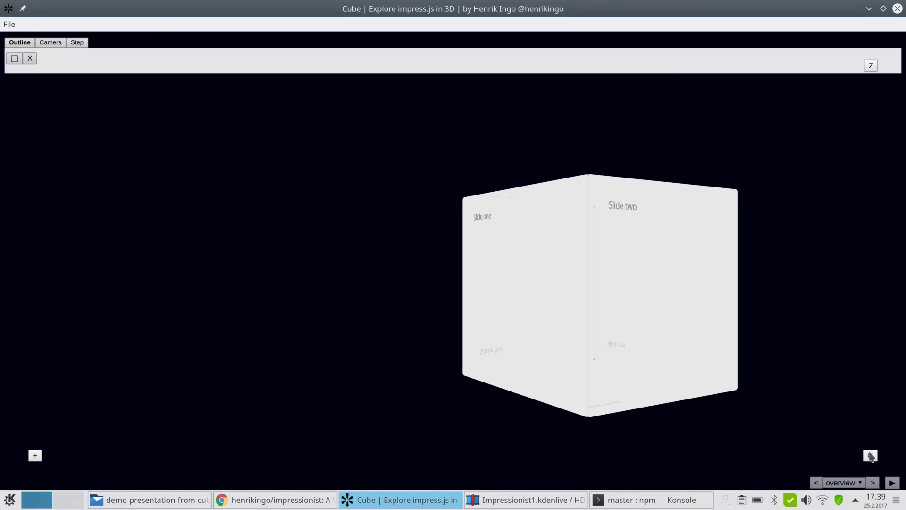
pyautogui.click(870, 456)
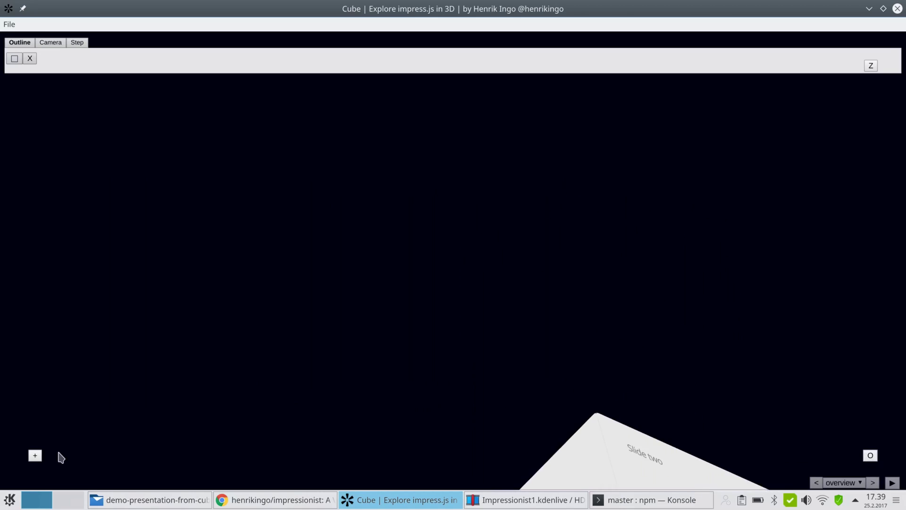
pyautogui.click(35, 456)
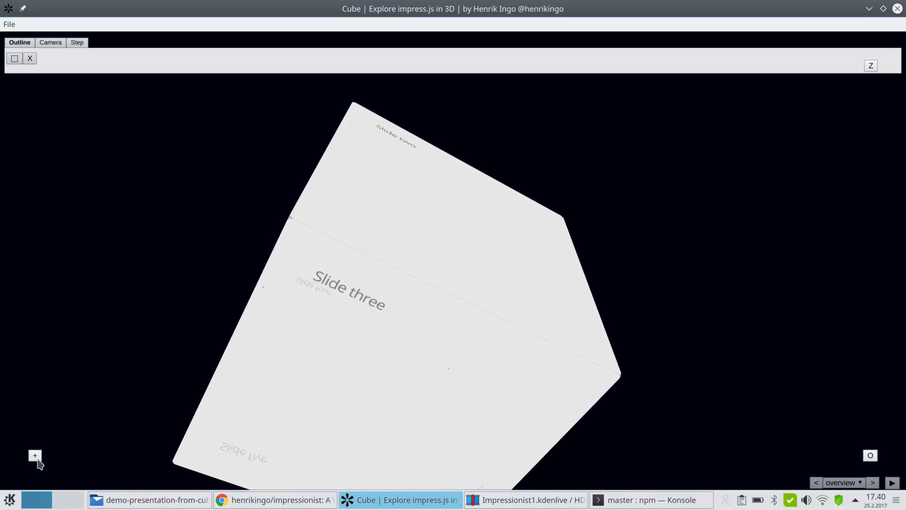
pyautogui.click(36, 459)
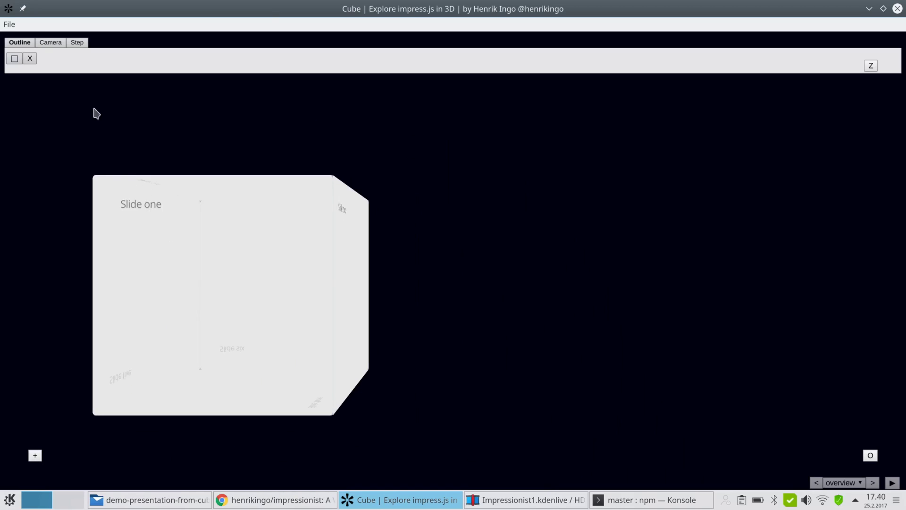
pyautogui.click(80, 43)
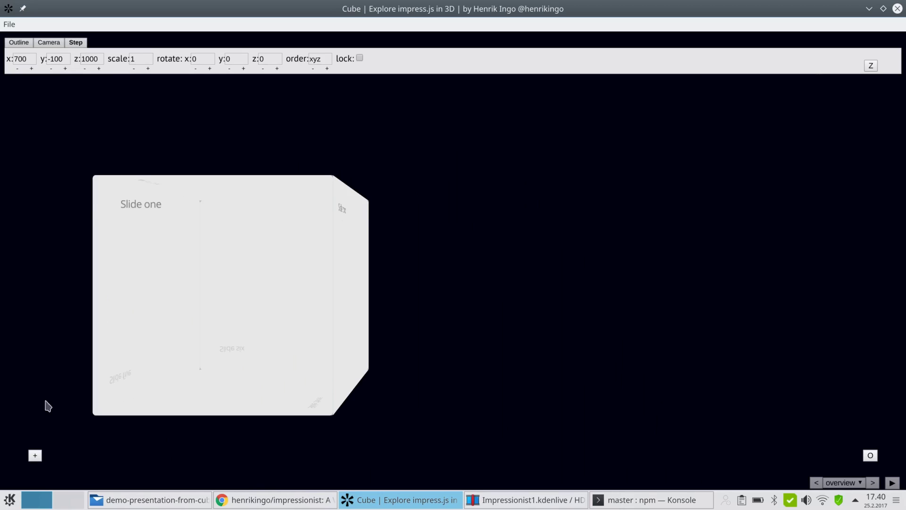
# Go to Slide one and set the camera scale to 2.
pyautogui.click(35, 456)
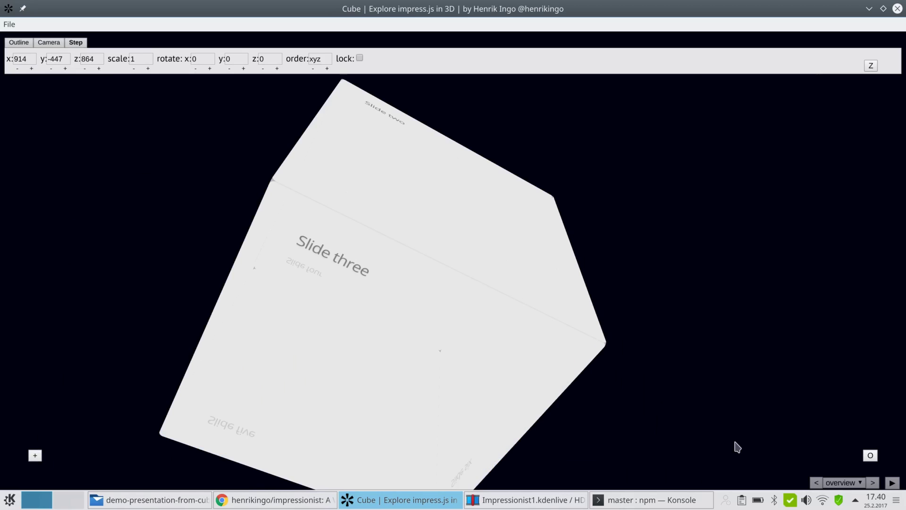
pyautogui.click(874, 482)
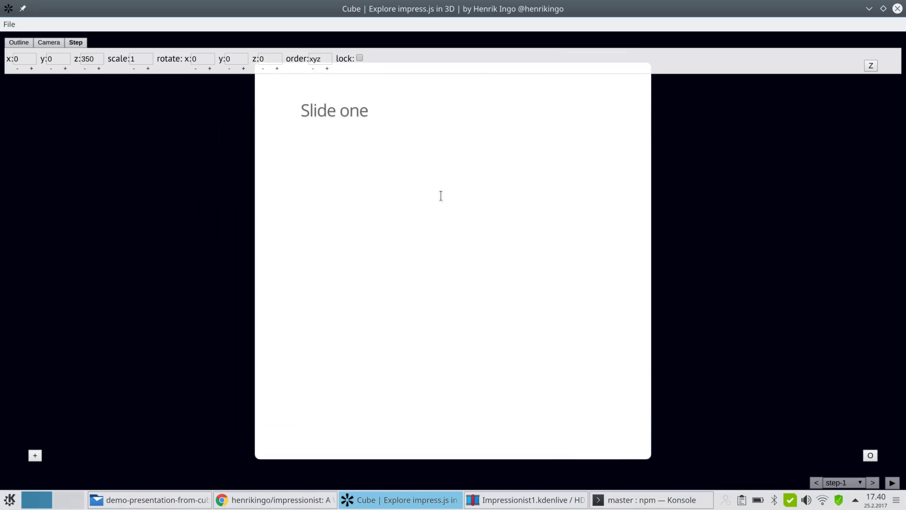
pyautogui.click(51, 43)
pyautogui.click(148, 69)
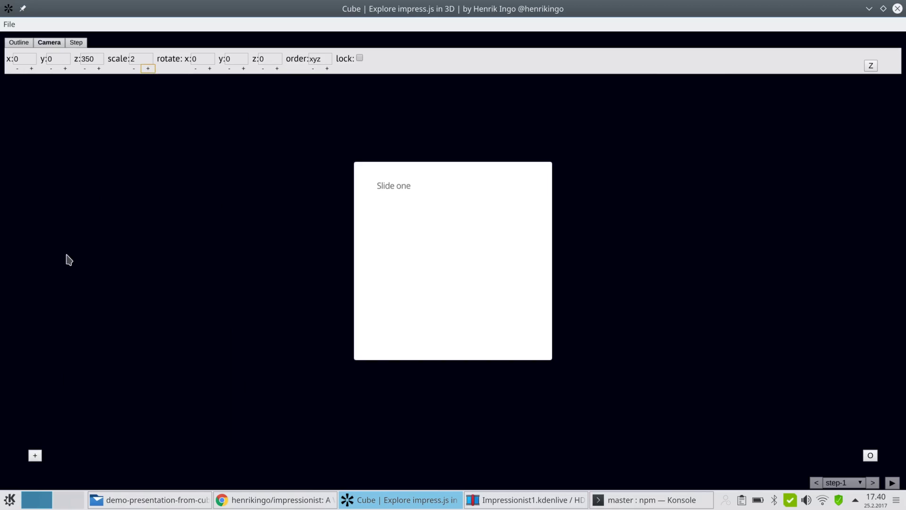
# Shift the camera viewpoint and add a new Slide one step at x 1783, y -506.
pyautogui.click(36, 455)
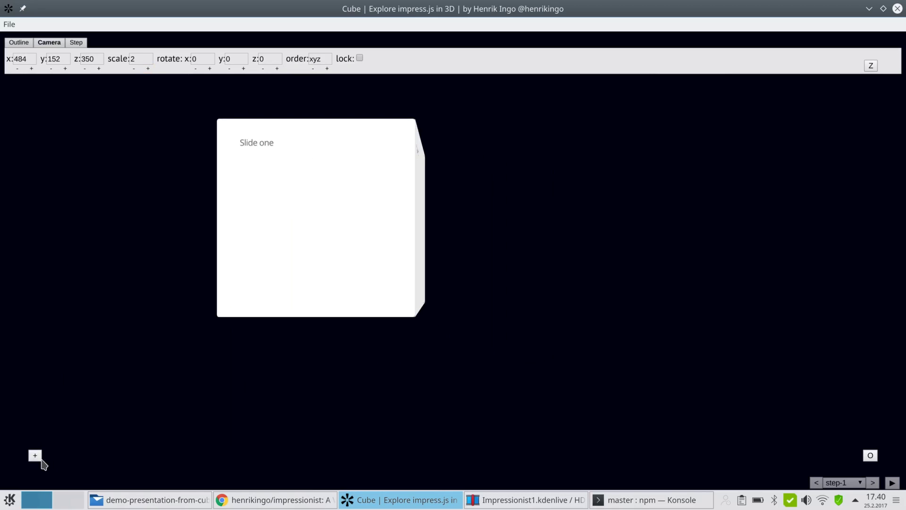
pyautogui.click(35, 456)
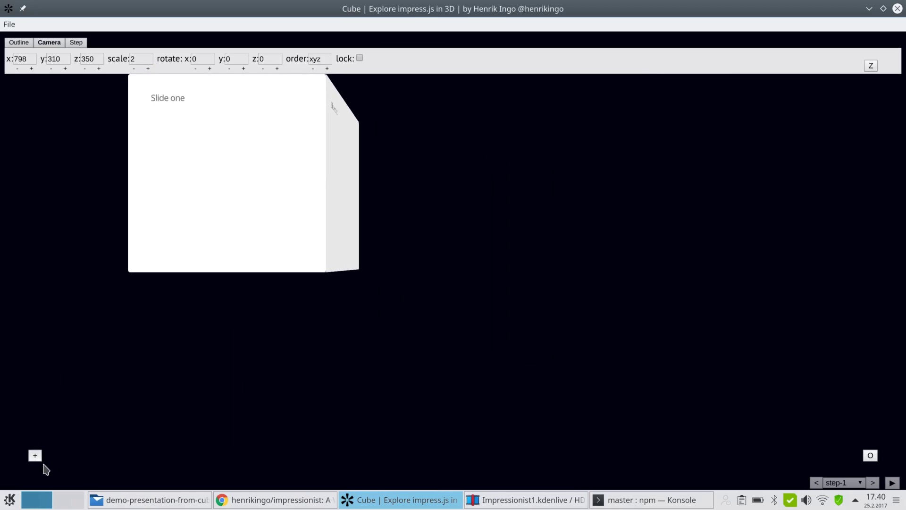
pyautogui.click(35, 454)
pyautogui.click(36, 454)
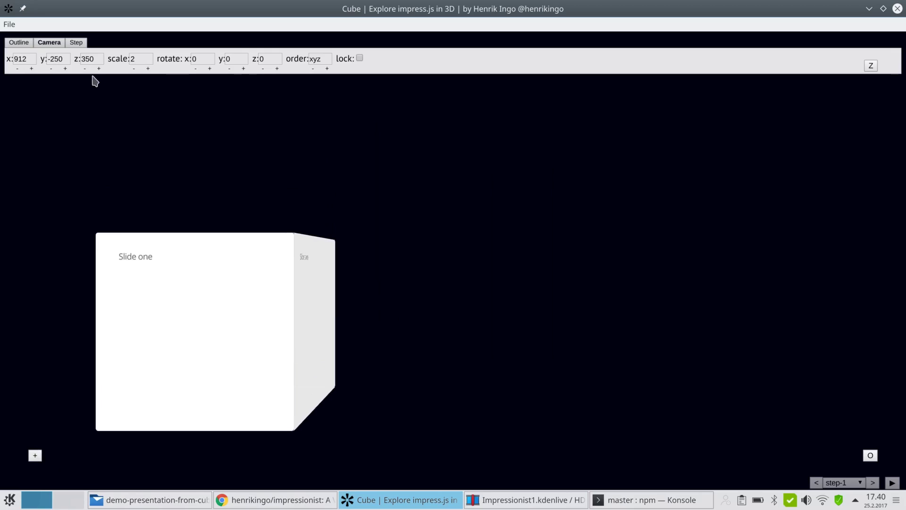
pyautogui.click(77, 43)
pyautogui.click(35, 456)
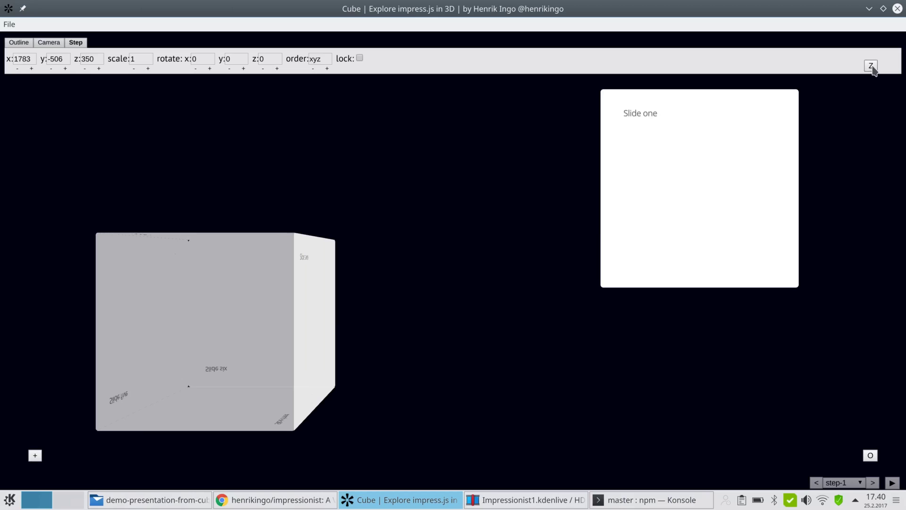
# Push the new step back, jump to Slide two, and zoom the camera to scale 2.
pyautogui.moveTo(871, 55); pyautogui.dragTo(864, 41)
pyautogui.click(838, 482)
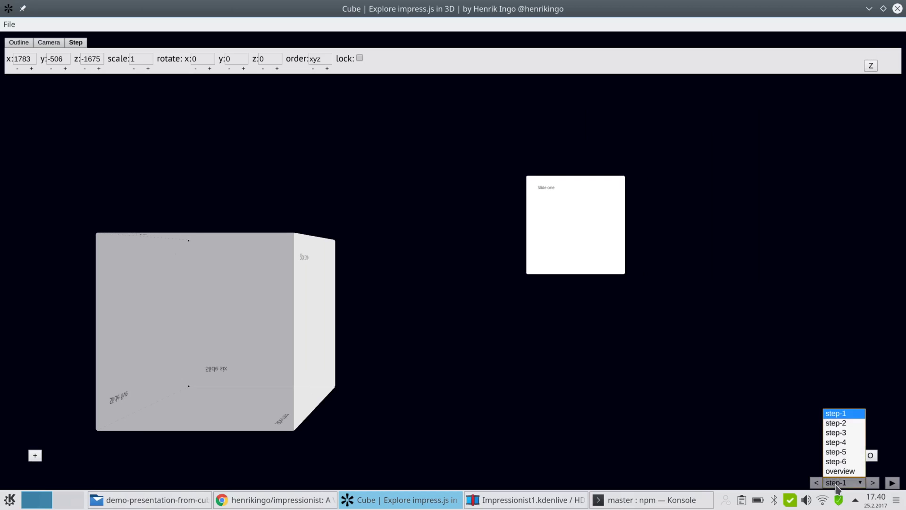
pyautogui.click(844, 422)
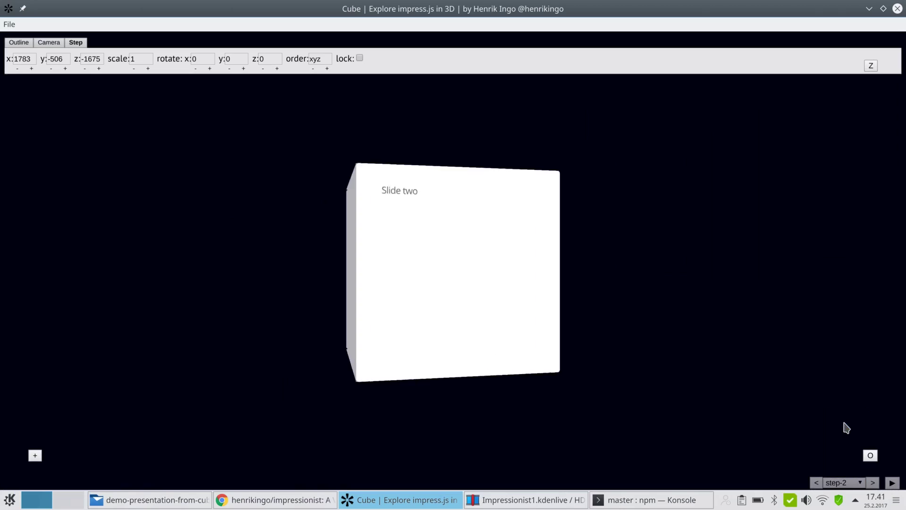
pyautogui.click(47, 43)
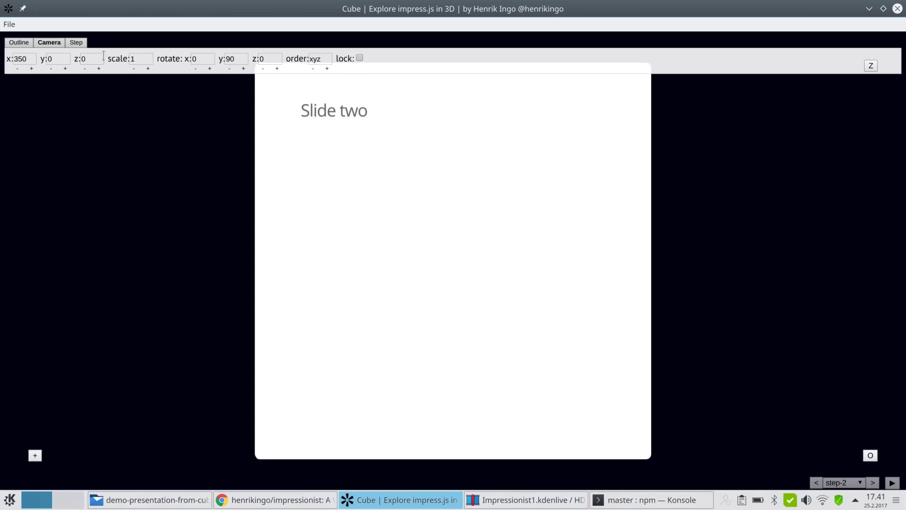
pyautogui.click(148, 69)
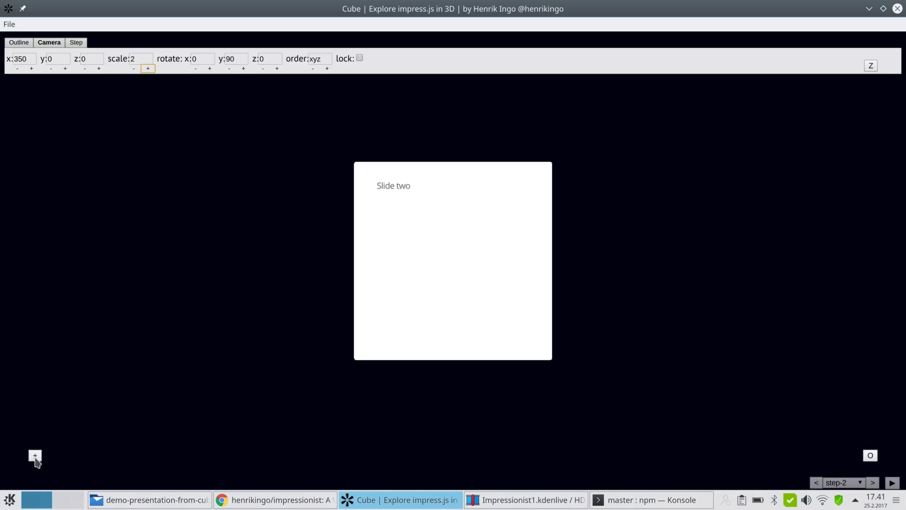
pyautogui.moveTo(35, 455)
pyautogui.mouseDown()
pyautogui.moveTo(53, 463)
pyautogui.moveTo(49, 447)
pyautogui.moveTo(32, 456)
pyautogui.moveTo(35, 469)
pyautogui.moveTo(48, 468)
pyautogui.moveTo(39, 450)
pyautogui.mouseUp()
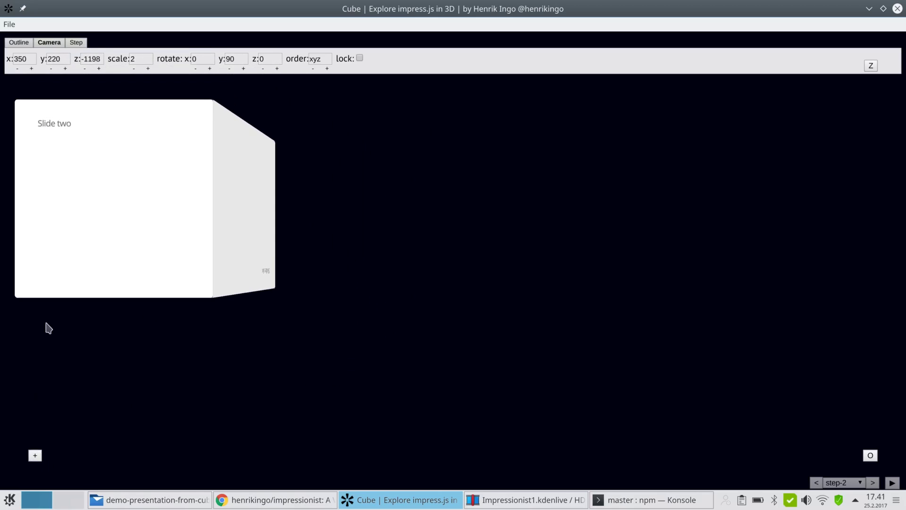
# Drag Slide two back to z -2071 and return to Slide one.
pyautogui.click(76, 45)
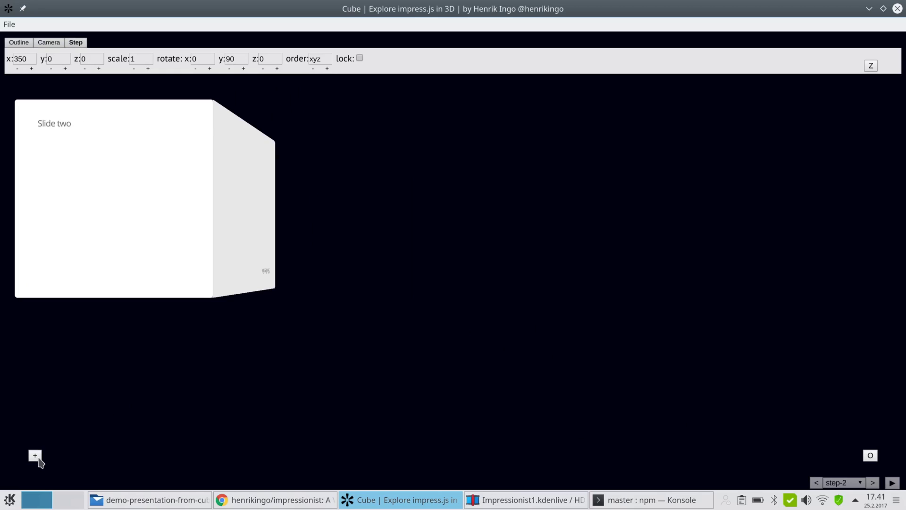
pyautogui.moveTo(36, 460); pyautogui.dragTo(106, 462)
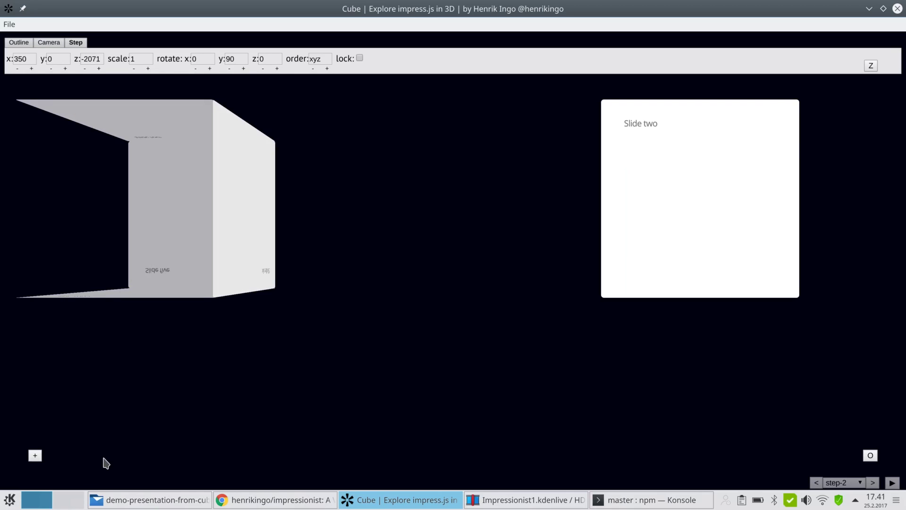
pyautogui.click(836, 483)
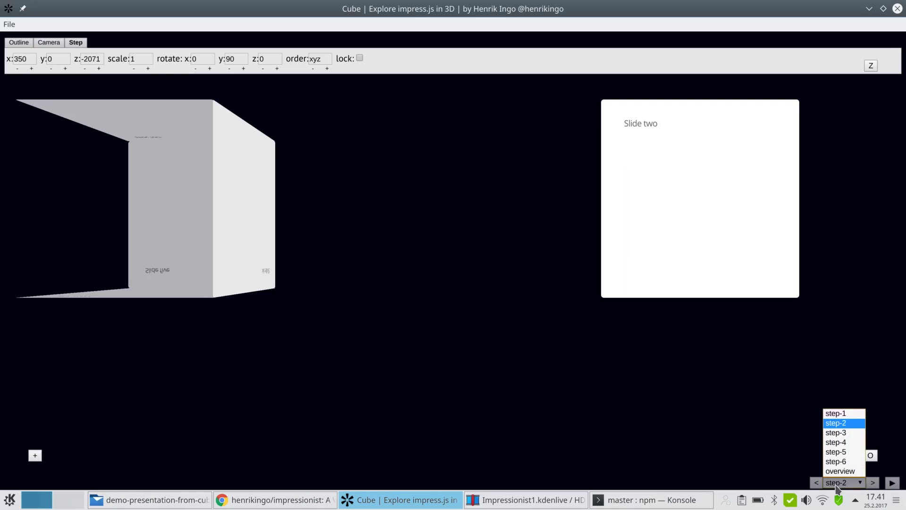
pyautogui.click(843, 415)
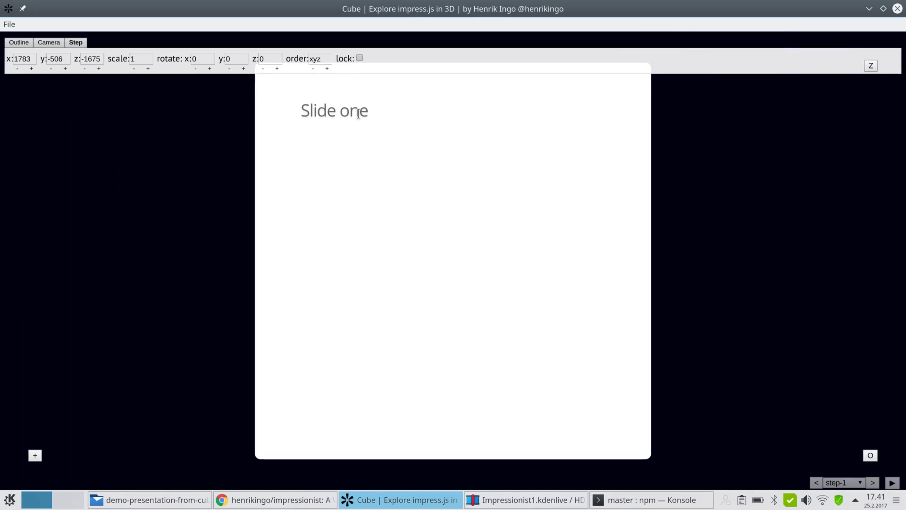
# Replace 'Slide one' with 'This has been a demo of Impressionist,' with 'Impressionist' italic.
pyautogui.click(358, 113)
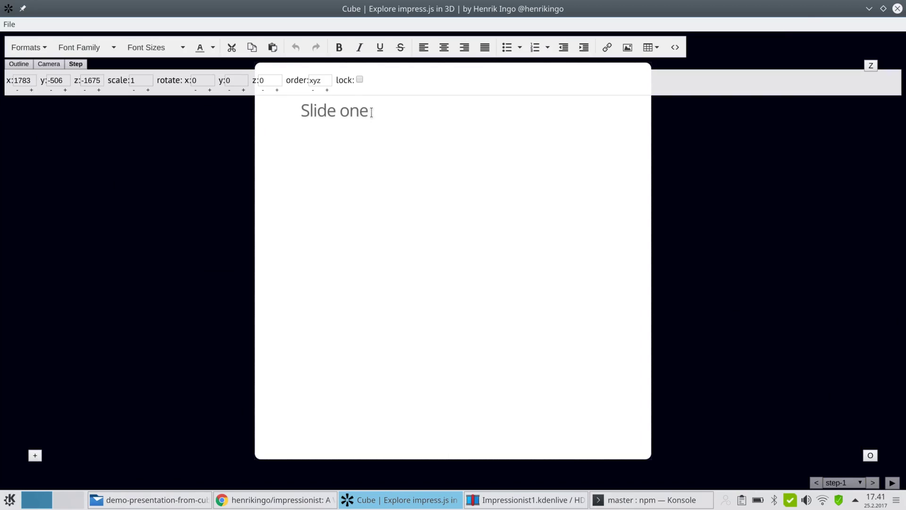
pyautogui.moveTo(372, 113); pyautogui.dragTo(288, 108)
pyautogui.press('BackSpace')
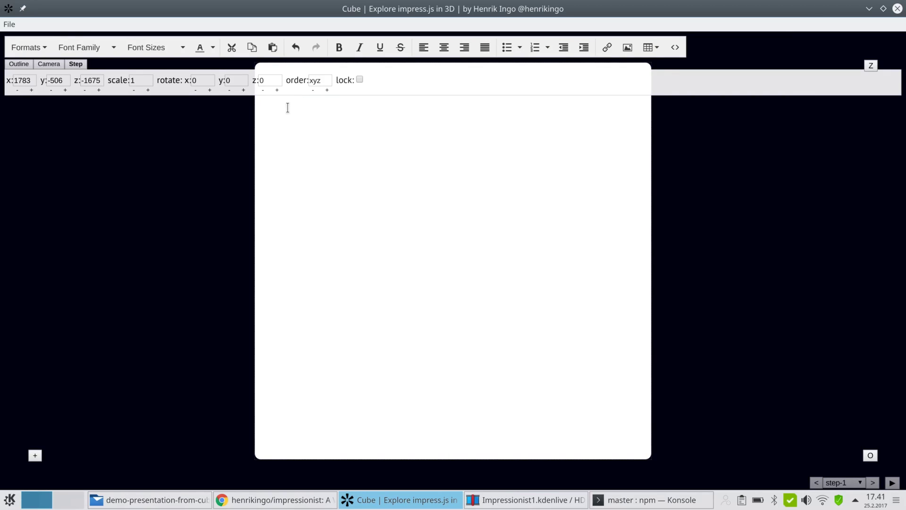
pyautogui.write('This had be')
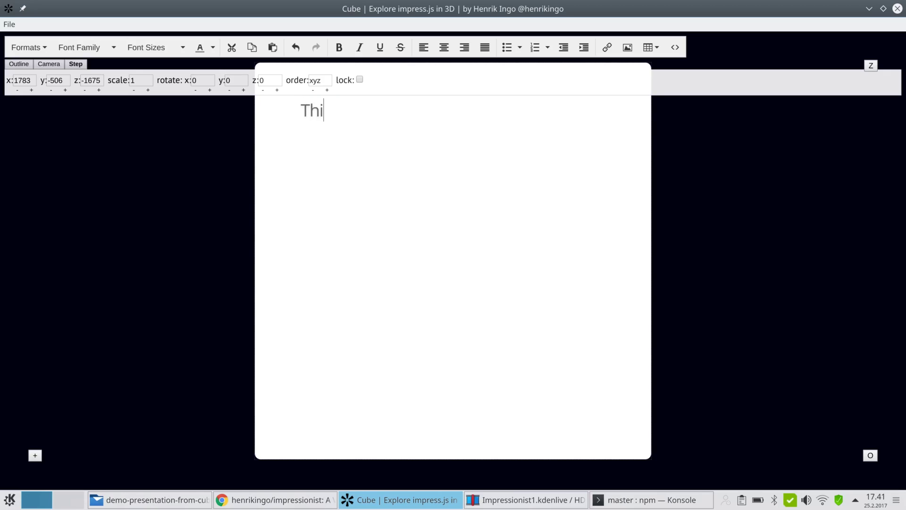
pyautogui.press('BackSpace')
pyautogui.press('BackSpace')
pyautogui.press('BackSpace')
pyautogui.press('BackSpace')
pyautogui.write('s been a ')
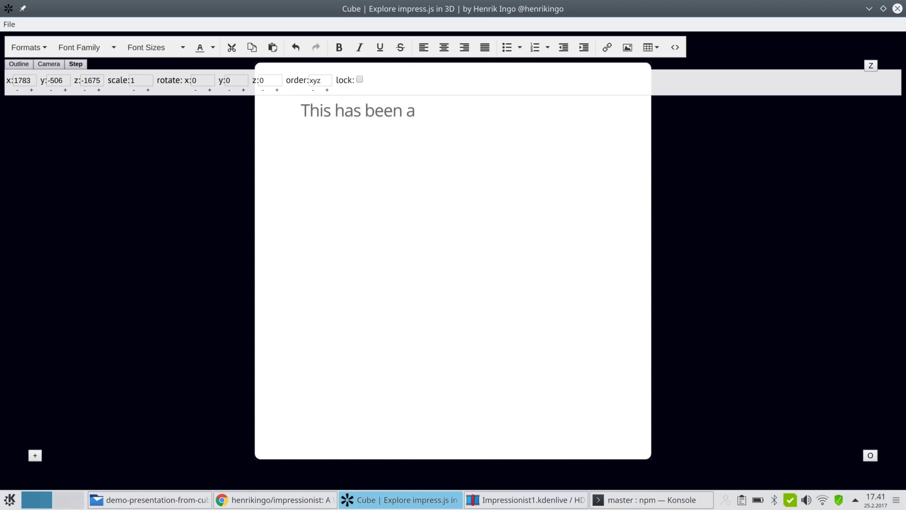
pyautogui.write('demo of')
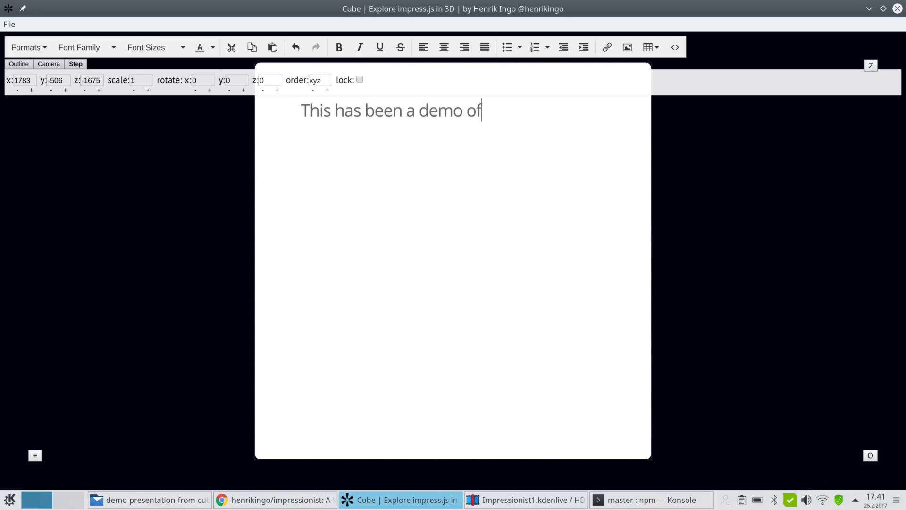
pyautogui.hotkey('ctrl', 'i')
pyautogui.write('Impressionist')
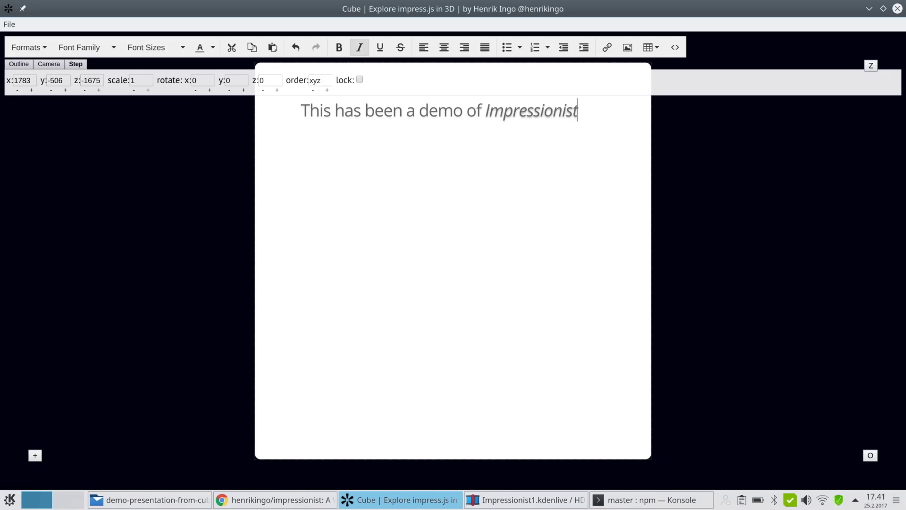
pyautogui.hotkey('ctrl', 'i')
pyautogui.press('BackSpace')
pyautogui.write(',')
pyautogui.hotkey('ctrl', 'i')
# Add the line 'a new editor for creating cool 3D impress.js presentations'.
pyautogui.press('Return')
pyautogui.write('a new')
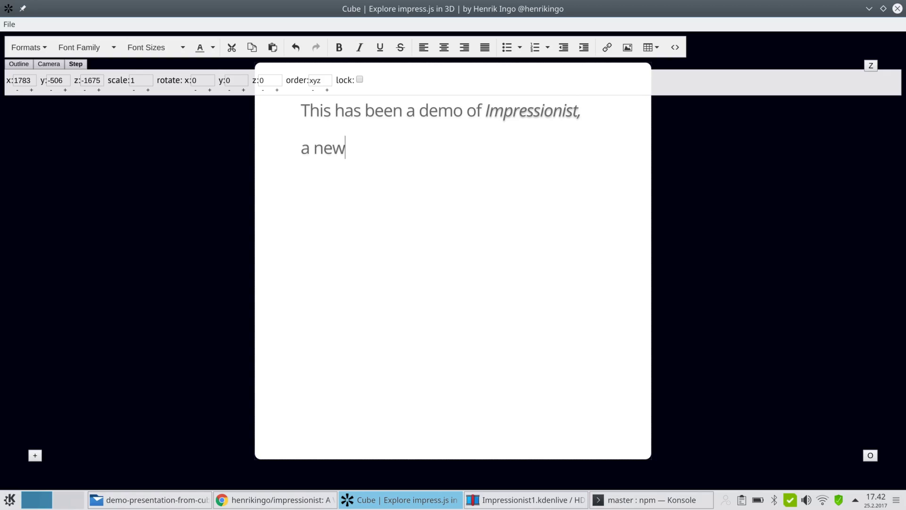
pyautogui.write(' editor for cre')
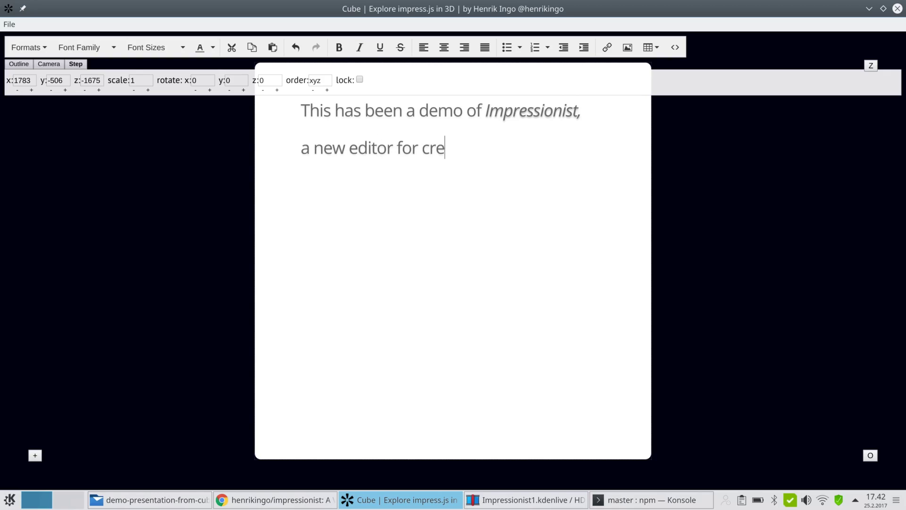
pyautogui.write('ating im')
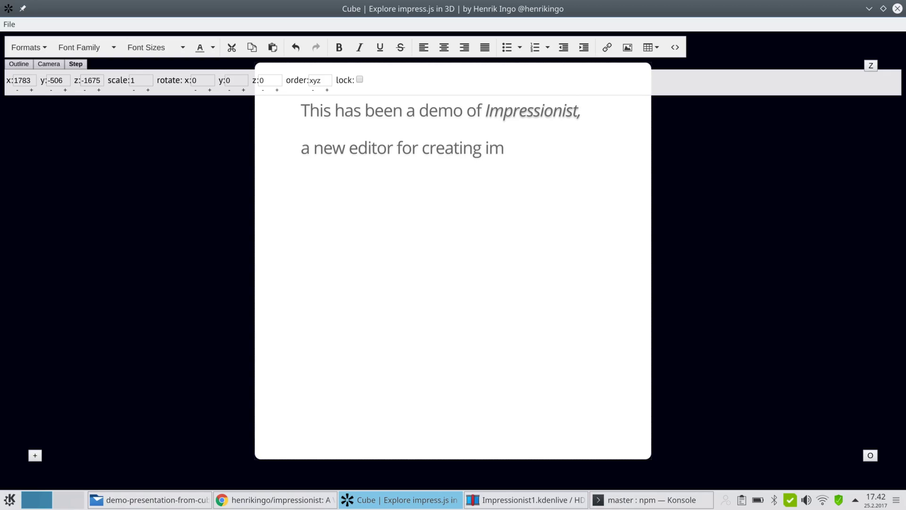
pyautogui.write('p')
pyautogui.press('BackSpace')
pyautogui.press('BackSpace')
pyautogui.press('BackSpace')
pyautogui.write('cool 3D impree')
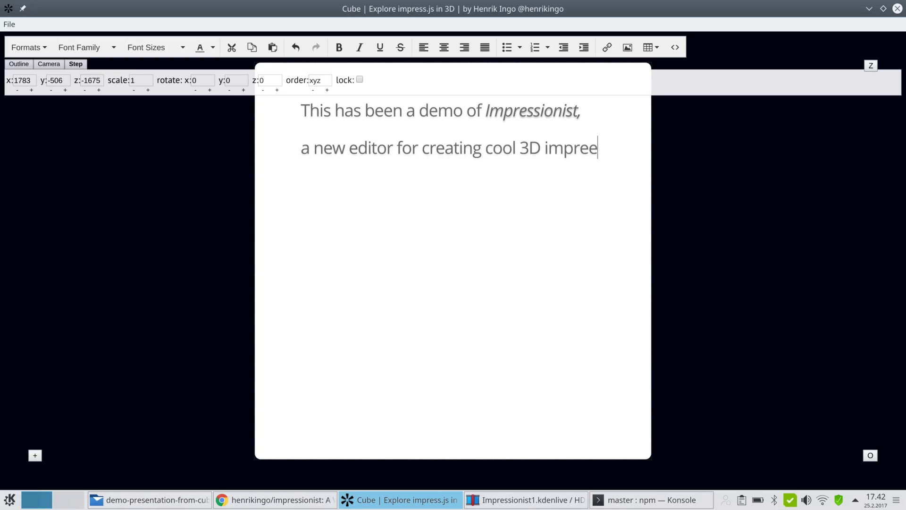
pyautogui.press('BackSpace')
pyautogui.write('ss.js presentations')
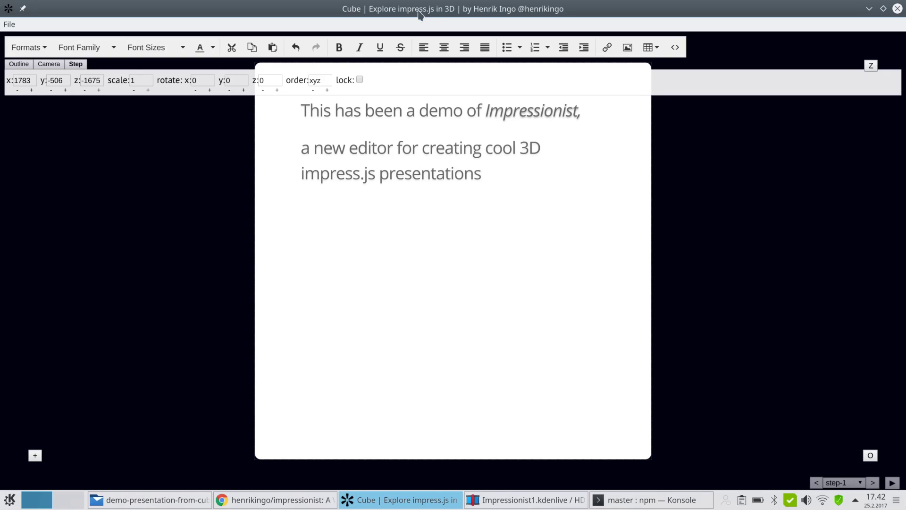
# Make the paragraph a bulleted list and add the bullet 'It's very new, and will improve over 2017'.
pyautogui.click(505, 50)
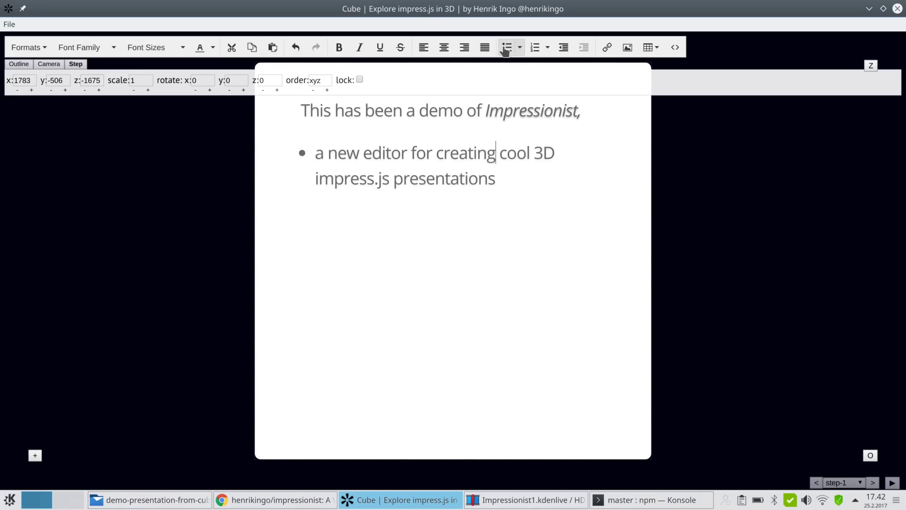
pyautogui.press('Left')
pyautogui.press('Left')
pyautogui.press('Left')
pyautogui.press('Left')
pyautogui.press('Left')
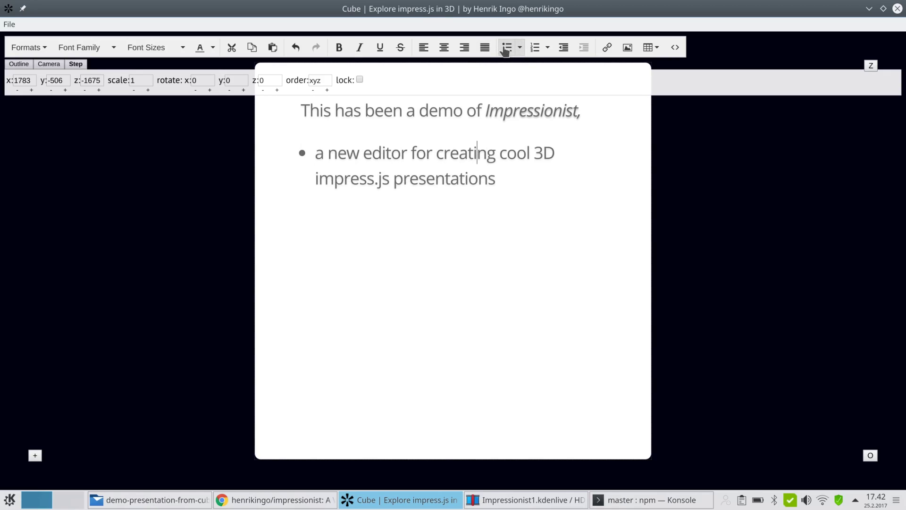
pyautogui.press('Return')
pyautogui.write("It's very new")
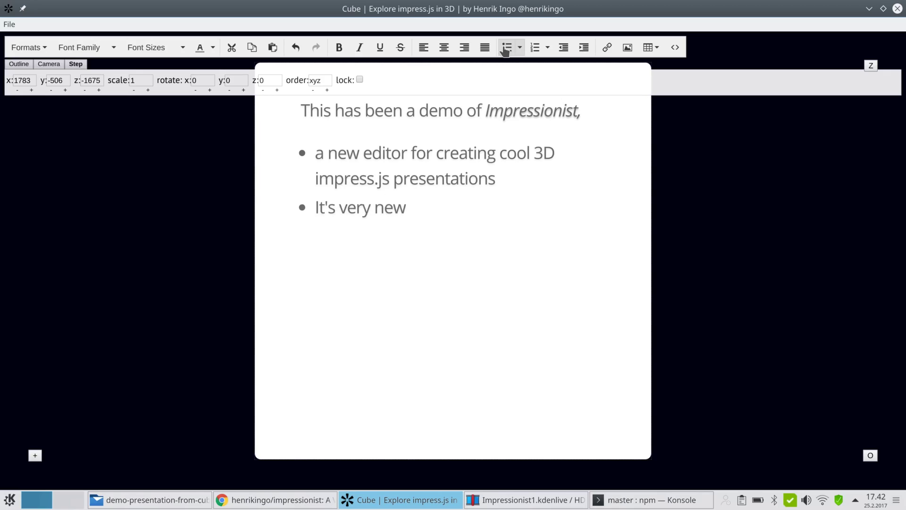
pyautogui.write(', and will improv')
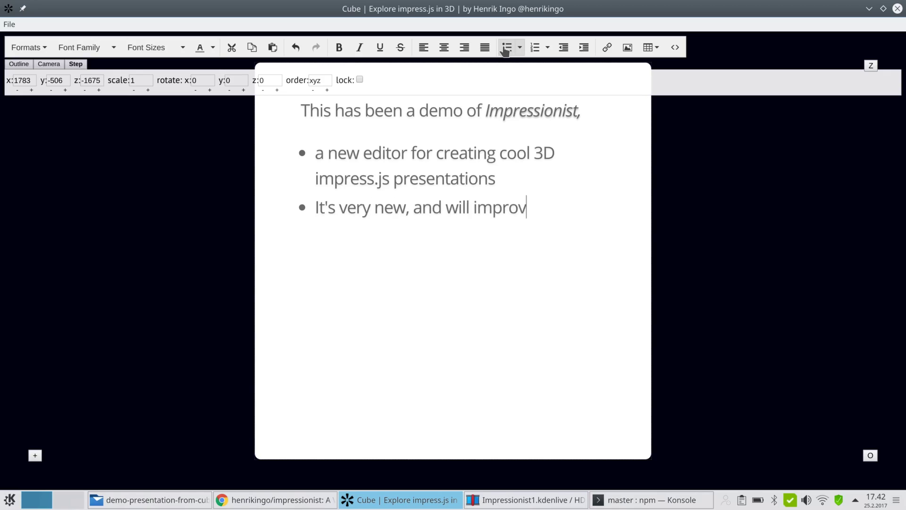
pyautogui.write('e over 2017')
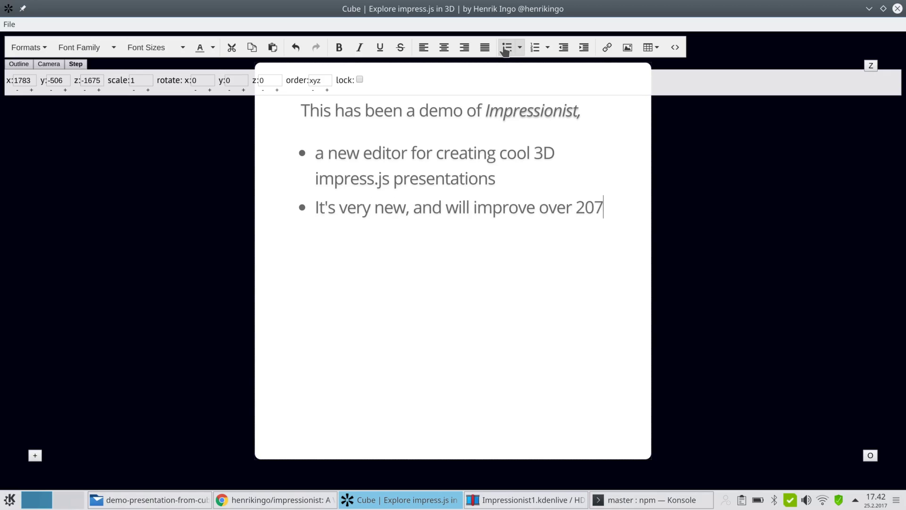
# Add the open-source bullet crediting Electron, TinyMCE and the impress.js fork.
pyautogui.press('Return')
pyautogui.write("It's open source,")
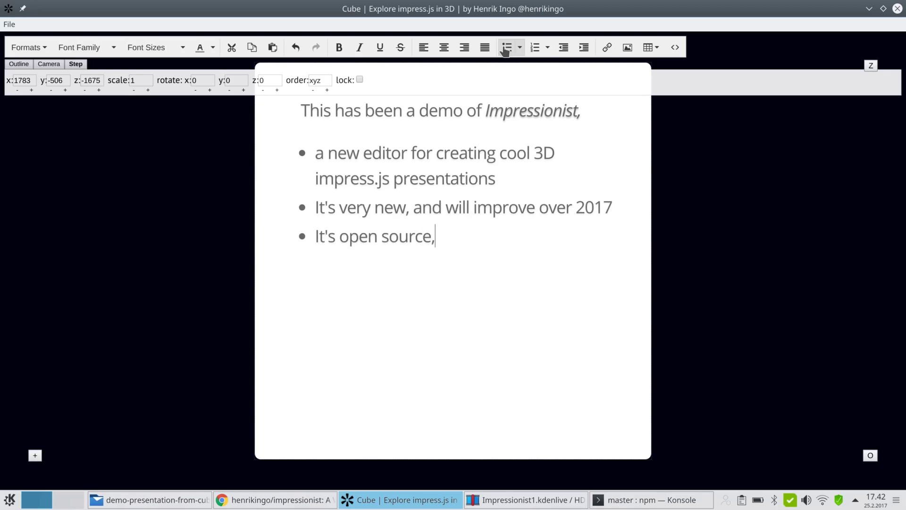
pyautogui.write(' I will gladly ac')
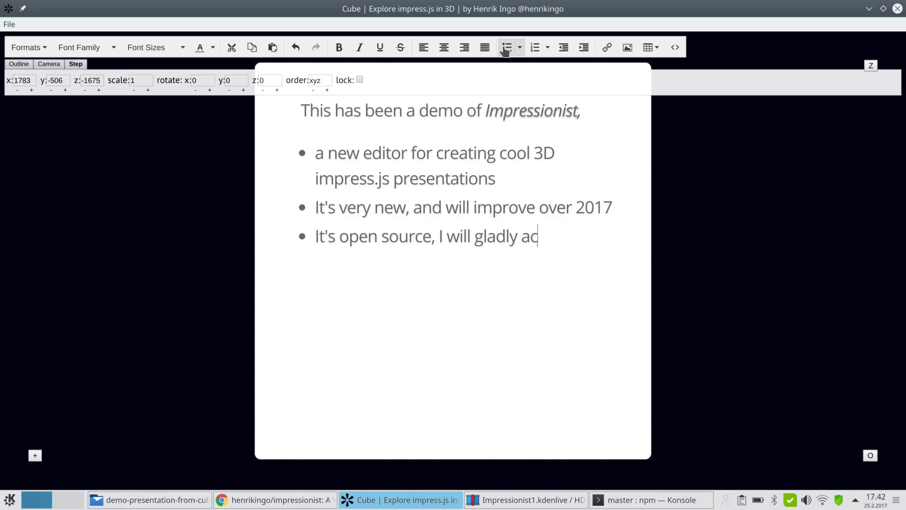
pyautogui.write('cept hel')
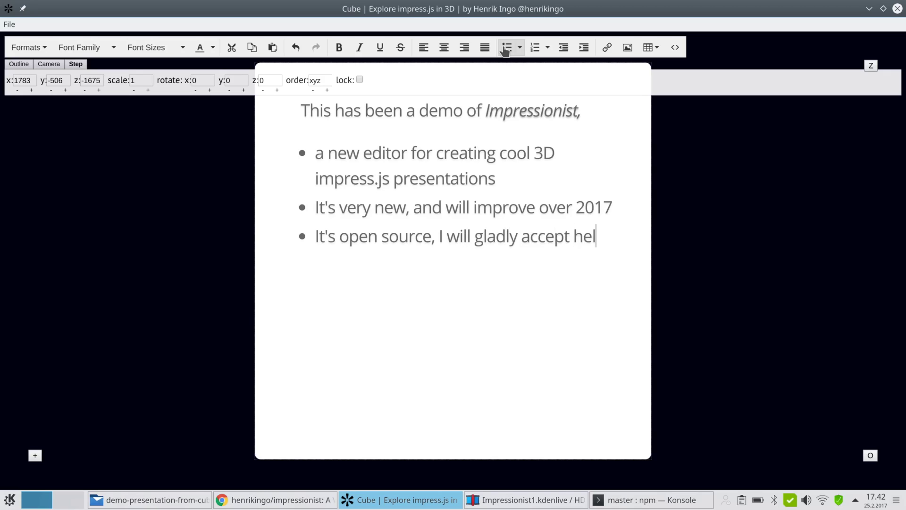
pyautogui.write('p Based on E')
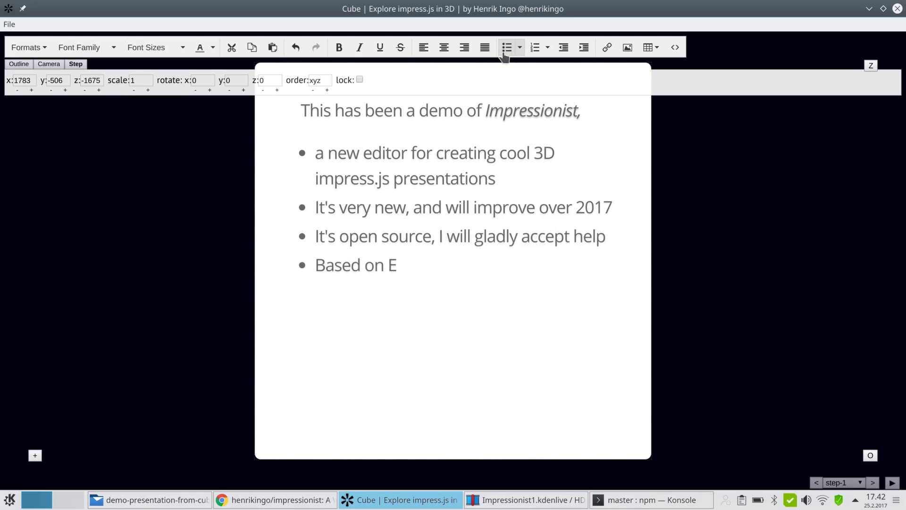
pyautogui.write('lectron and ')
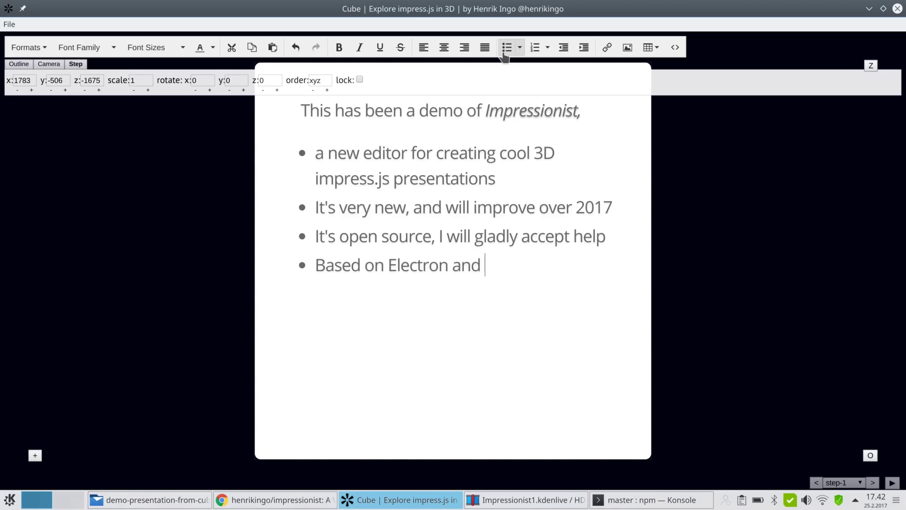
pyautogui.write('TinyMCE')
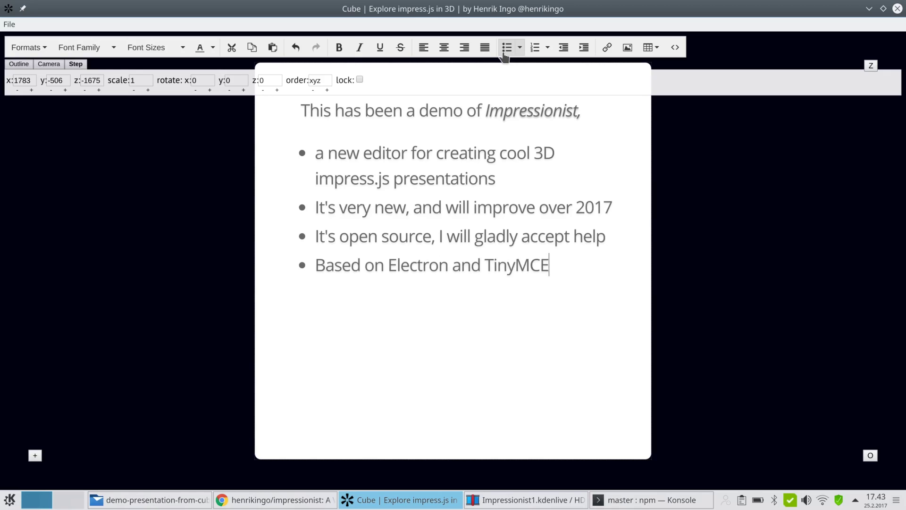
pyautogui.write(', and my for')
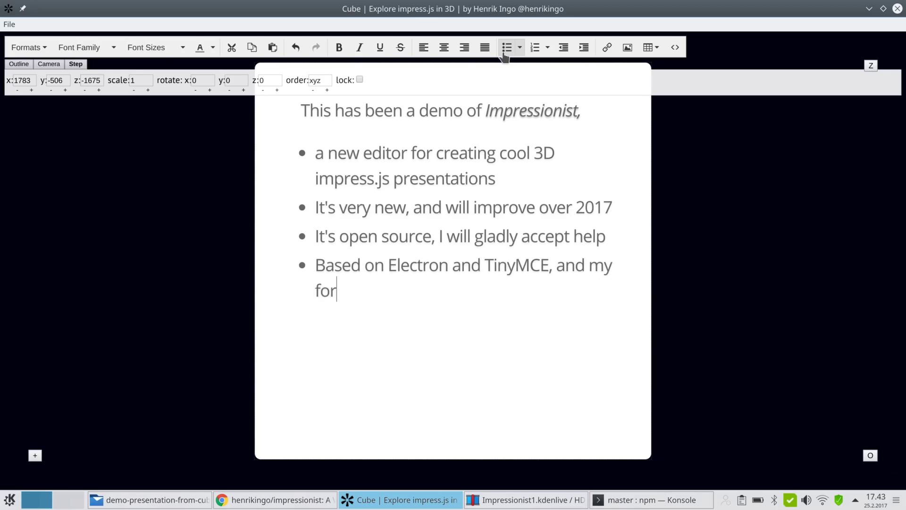
pyautogui.write('k of im')
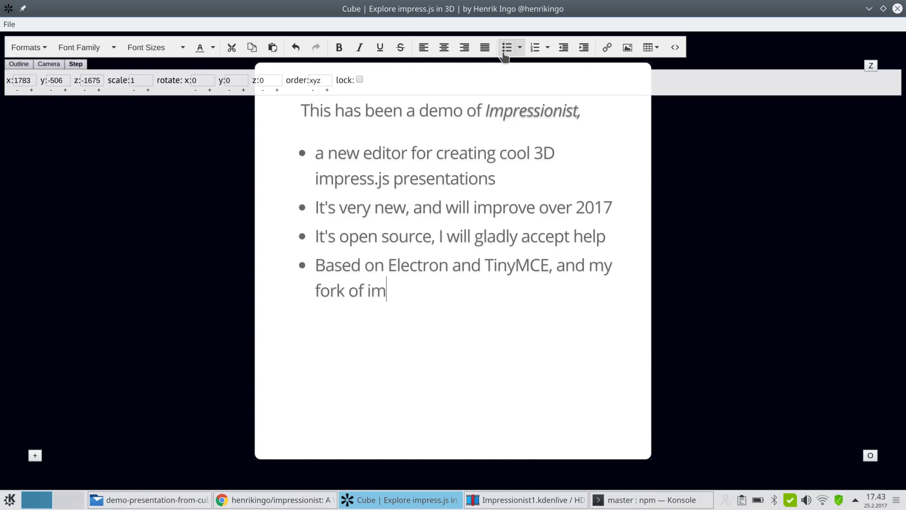
pyautogui.write('press.js it')
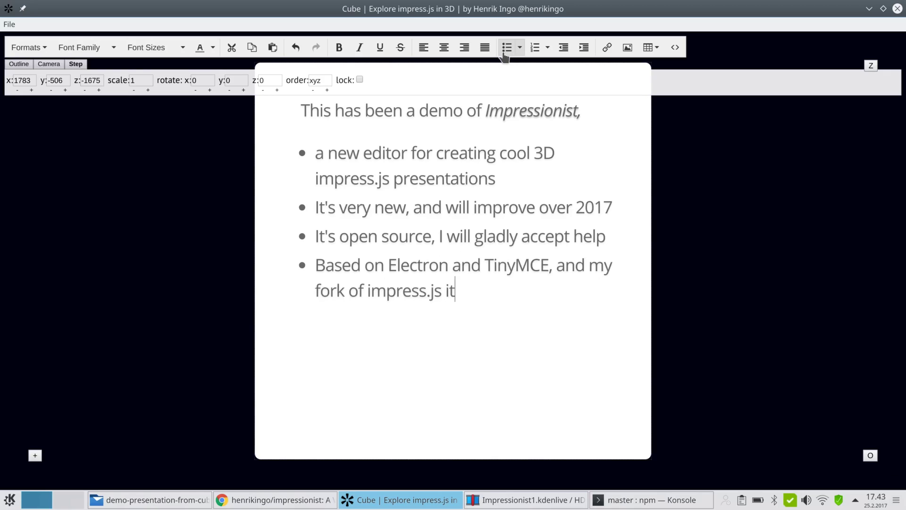
pyautogui.write('self')
# Add the bullet 'Go to github.com/henrikingo/impressionist for more info!'.
pyautogui.press('Return')
pyautogui.write('Go to')
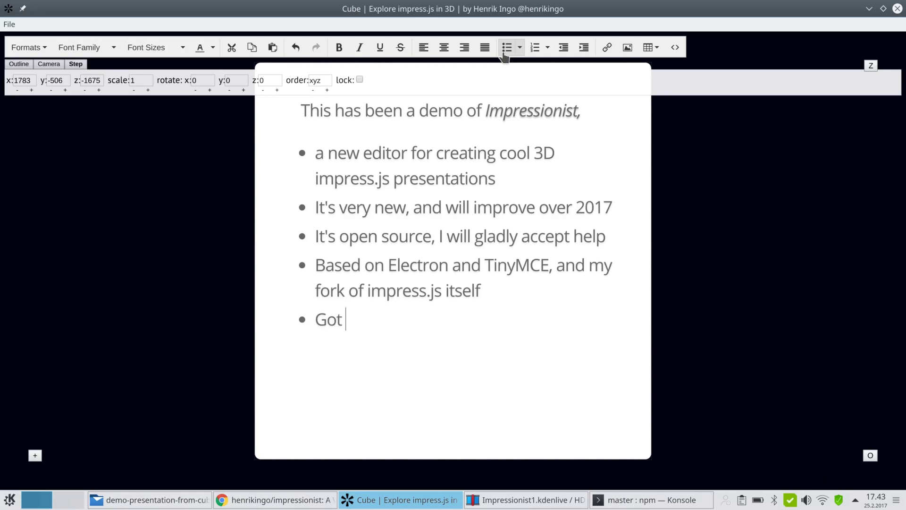
pyautogui.press('BackSpace')
pyautogui.press('BackSpace')
pyautogui.write('to github')
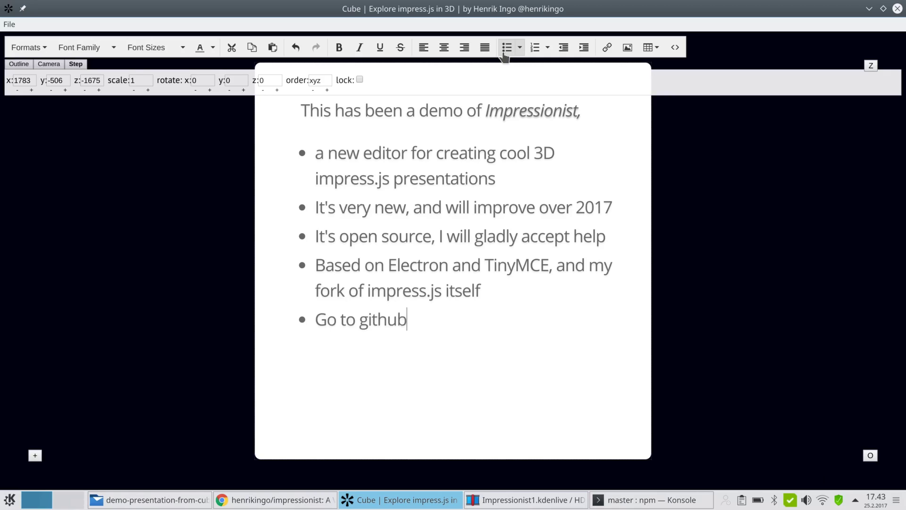
pyautogui.write('.com/he')
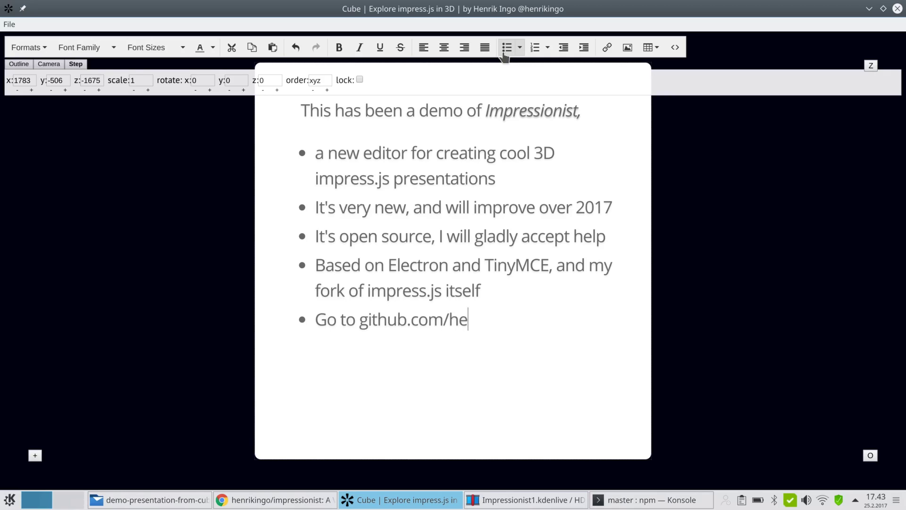
pyautogui.write('nrikingo/i')
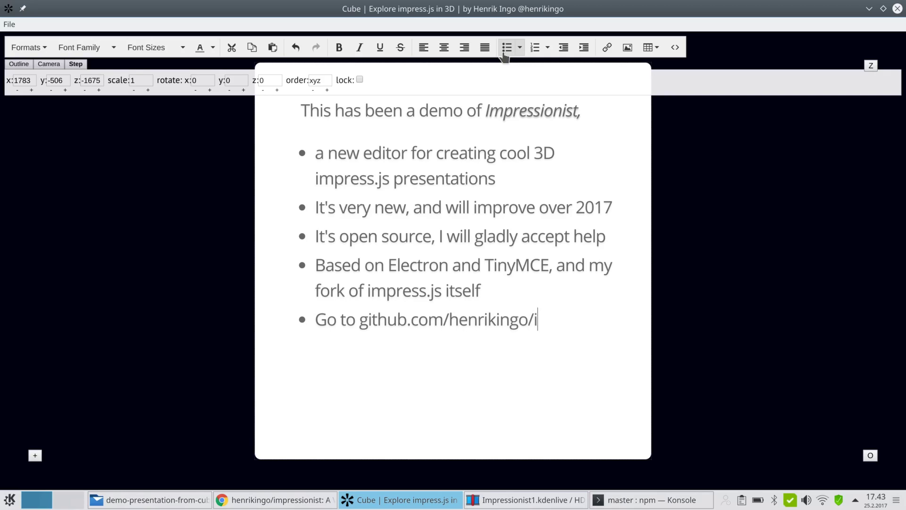
pyautogui.write('mpressionist')
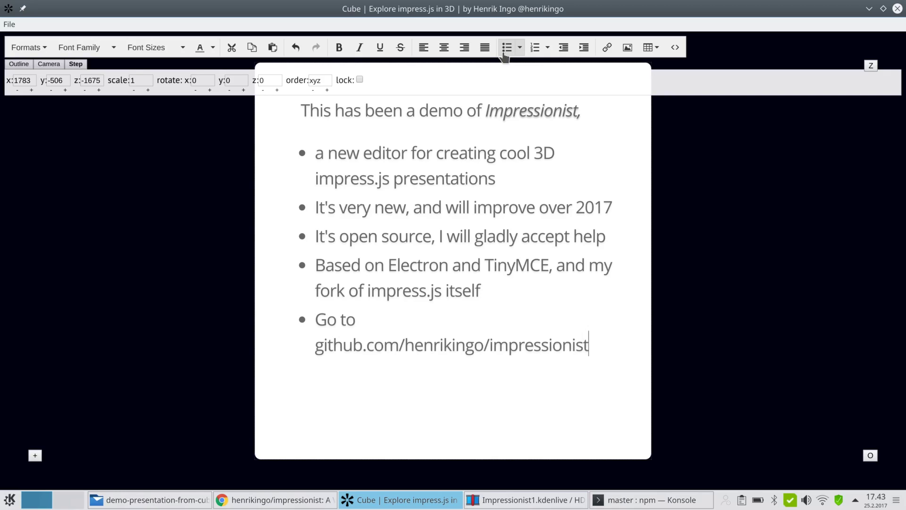
pyautogui.press('Return')
pyautogui.write('f')
pyautogui.press('BackSpace')
pyautogui.press('BackSpace')
pyautogui.write('for more info!')
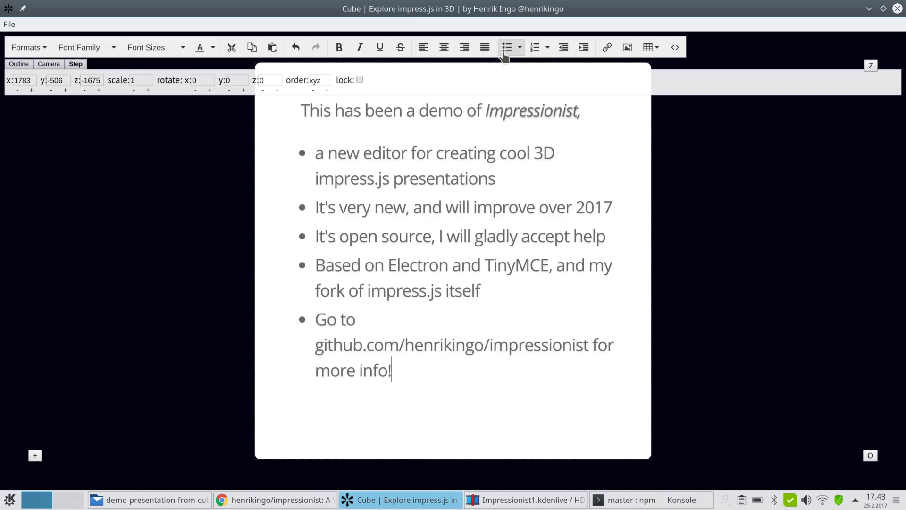
# Replace 'for more info' in the last bullet with 'and check it out'.
pyautogui.hotkey('ctrl', 'shift', 'Right')
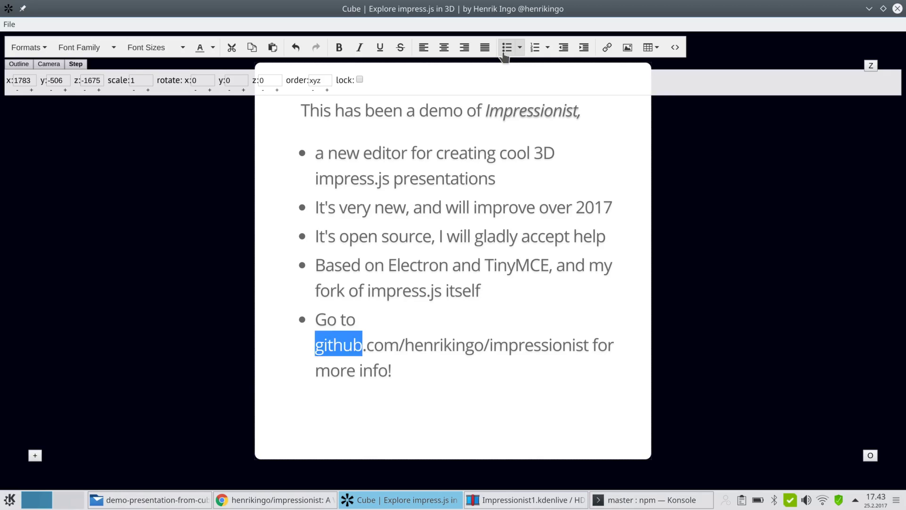
pyautogui.press('Down')
pyautogui.hotkey('ctrl', 'shift', 'Right')
pyautogui.hotkey('ctrl', 'shift', 'Right')
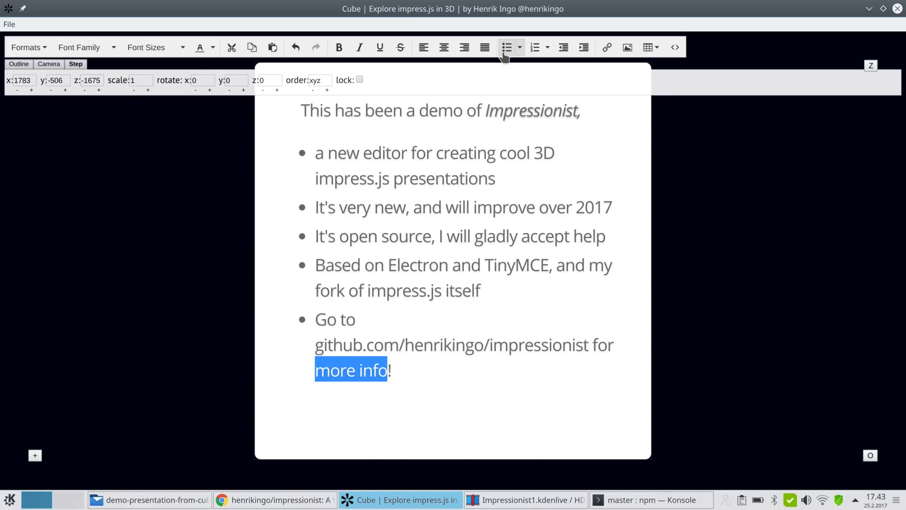
pyautogui.press('BackSpace')
pyautogui.press('BackSpace')
pyautogui.press('BackSpace')
pyautogui.press('BackSpace')
pyautogui.press('BackSpace')
pyautogui.write('and c')
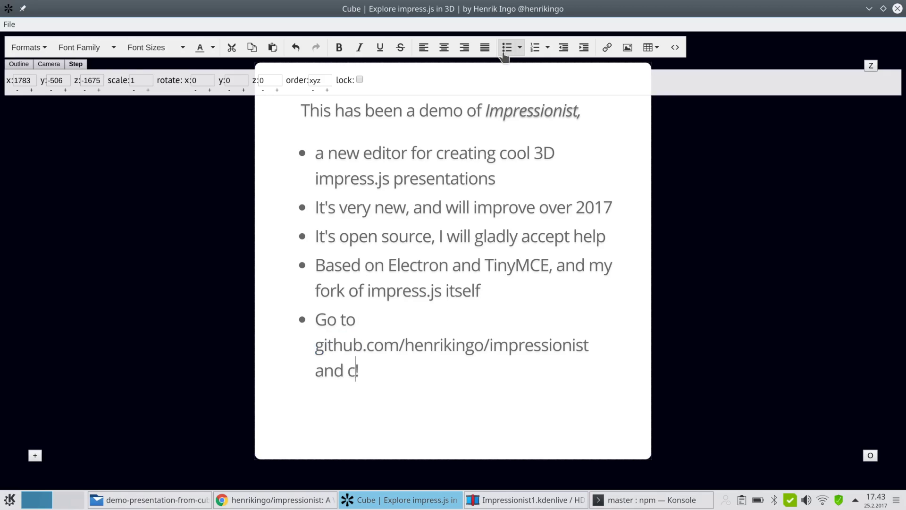
pyautogui.write('heck it out')
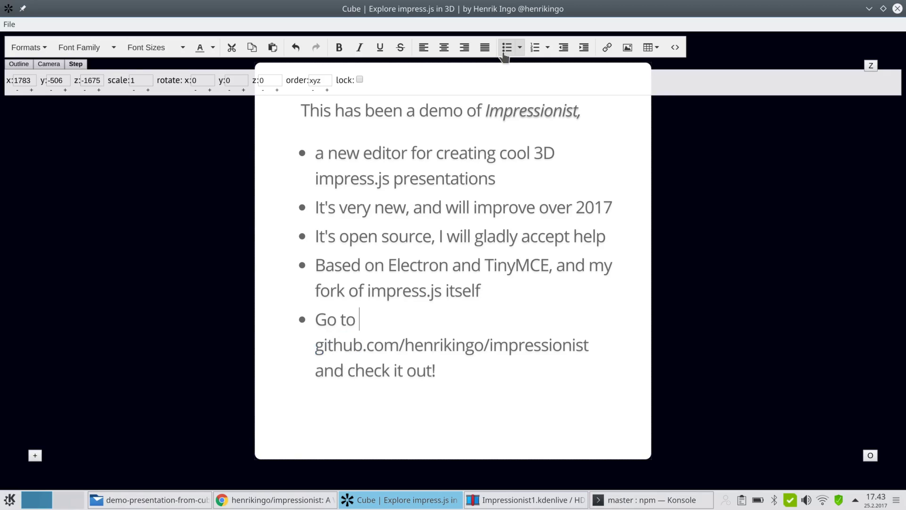
# Select the github.com/henrikingo/impressionist address in the last bullet.
pyautogui.hotkey('ctrl', 'shift', 'Right')
pyautogui.hotkey('ctrl', 'shift', 'Right')
pyautogui.hotkey('ctrl', 'shift', 'Right')
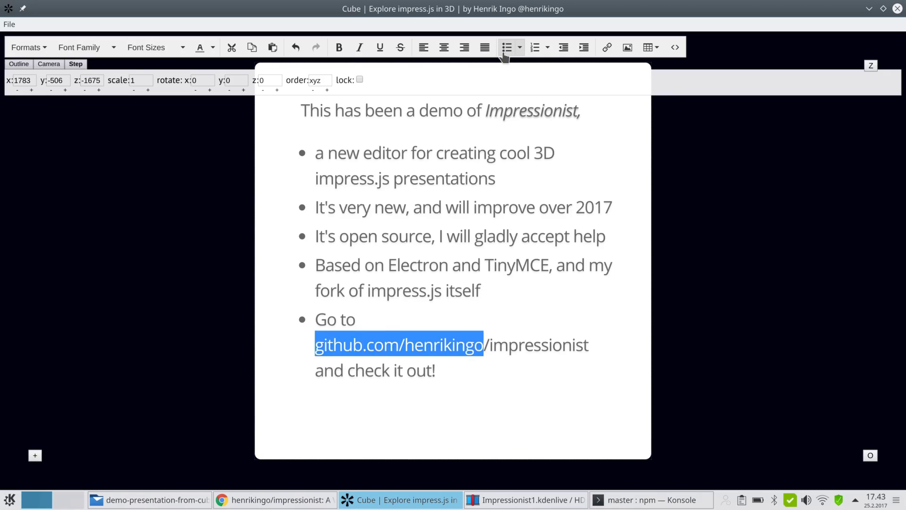
pyautogui.hotkey('ctrl', 'shift', 'Right')
pyautogui.hotkey('ctrl', 'shift', 'Right')
pyautogui.hotkey('ctrl', 'shift', 'Left')
pyautogui.hotkey('shift', 'Left')
pyautogui.hotkey('ctrl', 'c')
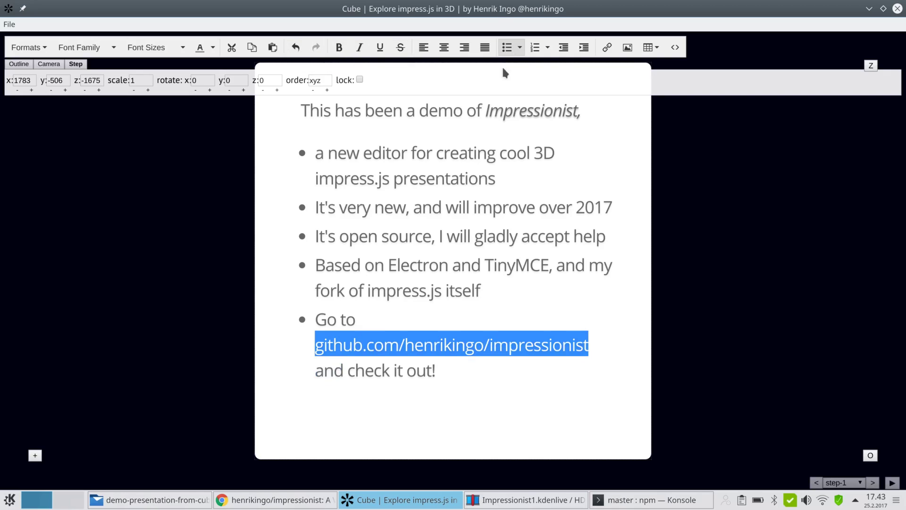
pyautogui.click(608, 49)
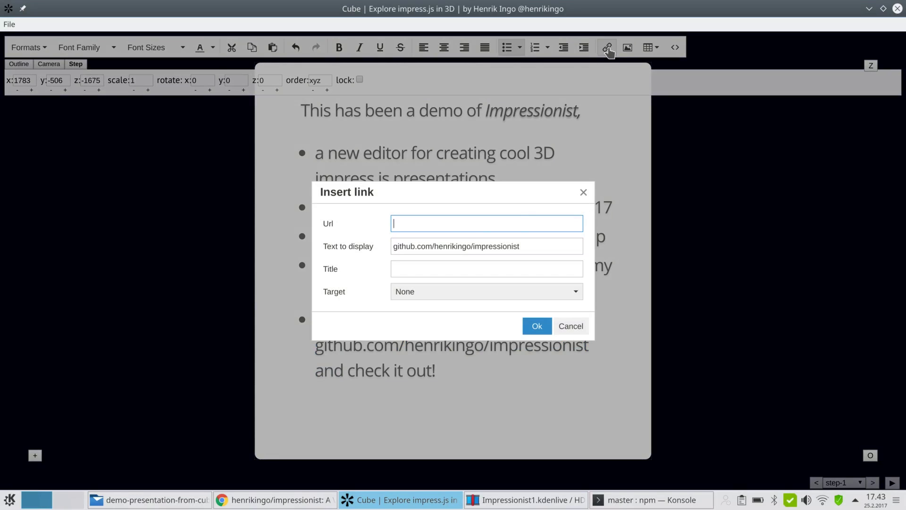
pyautogui.hotkey('ctrl', 'v')
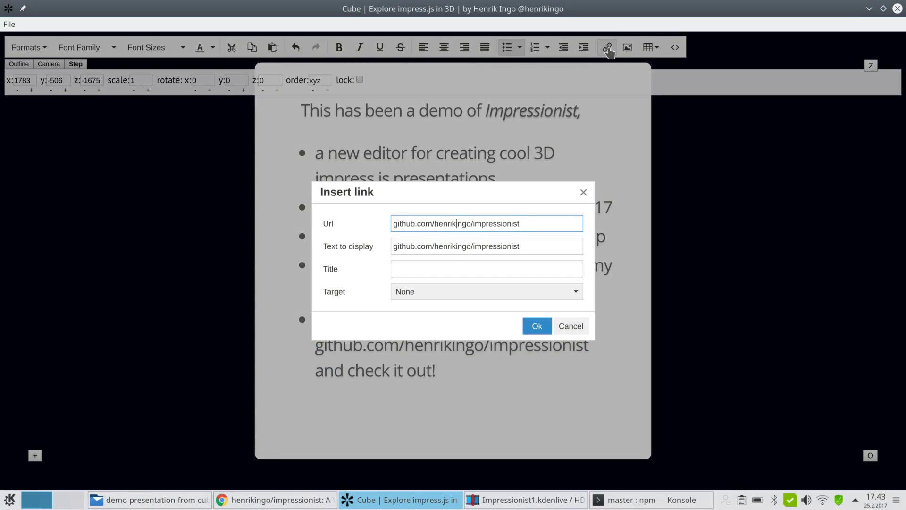
pyautogui.write('http:')
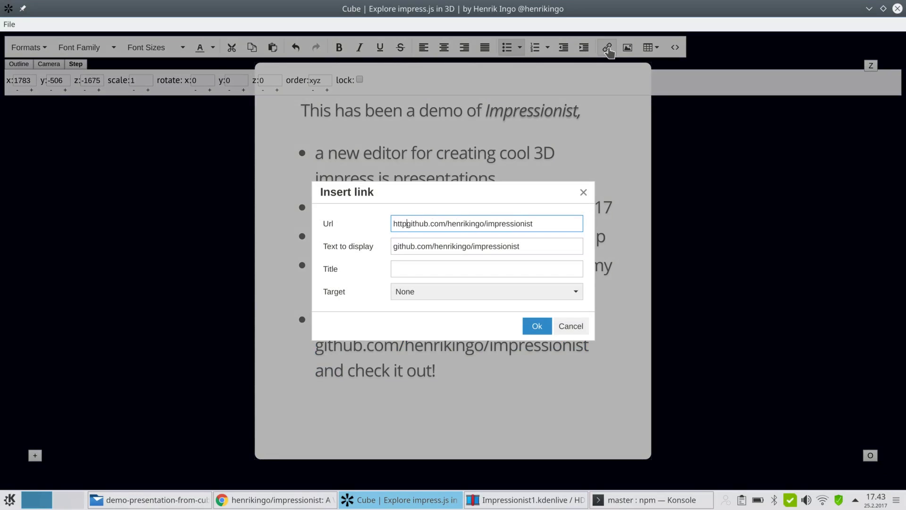
pyautogui.write('//')
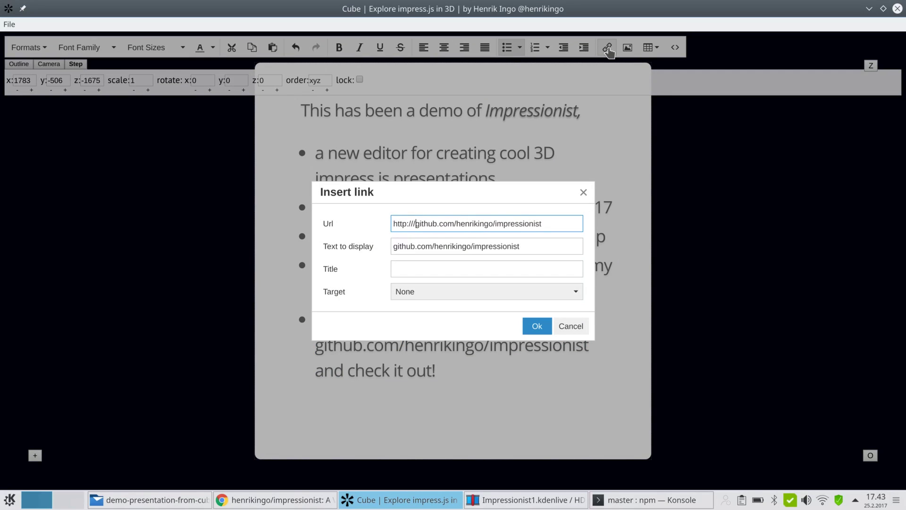
pyautogui.press('BackSpace')
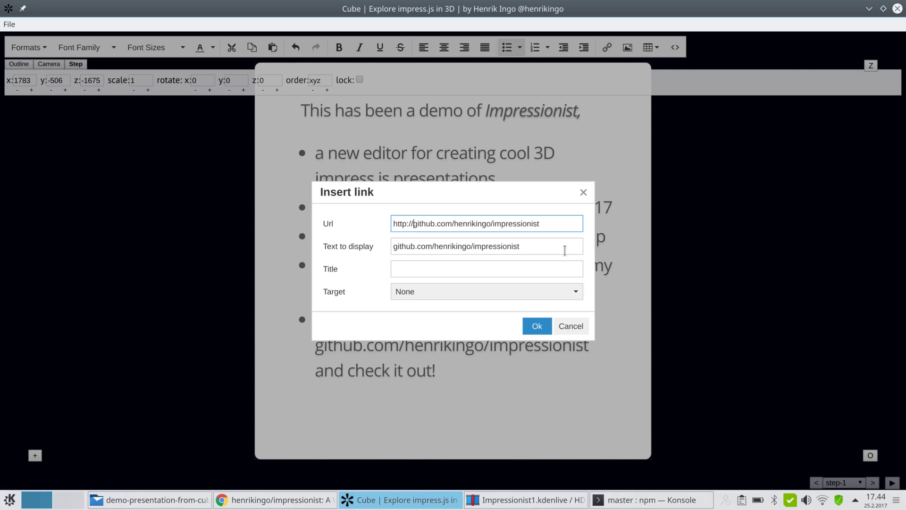
pyautogui.click(537, 327)
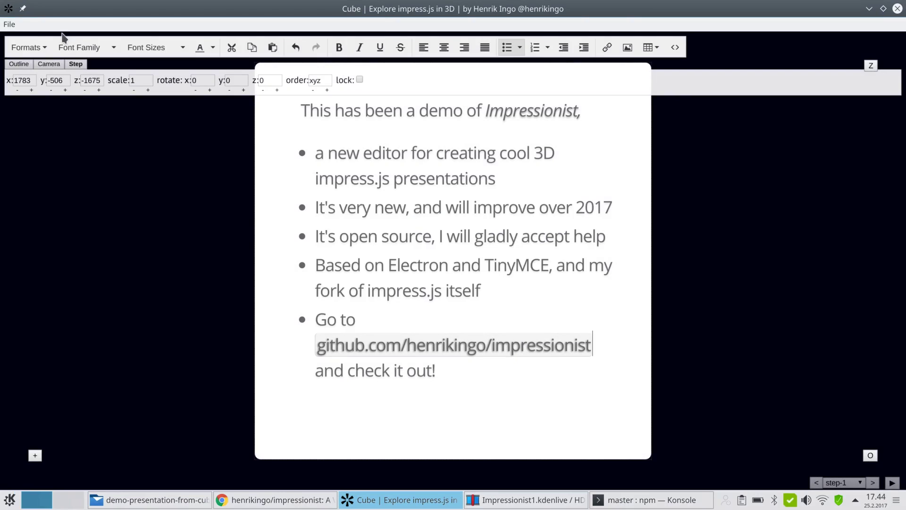
# Save the presentation from the File menu.
pyautogui.click(11, 24)
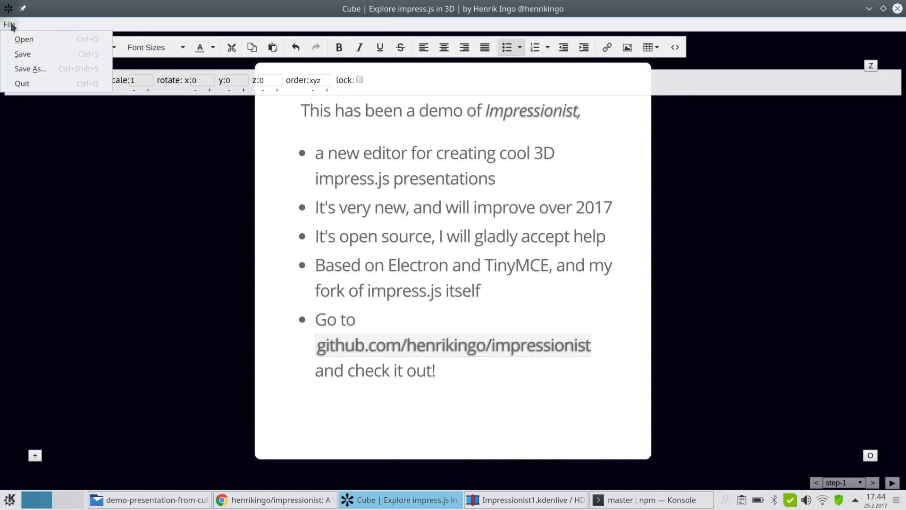
pyautogui.click(34, 56)
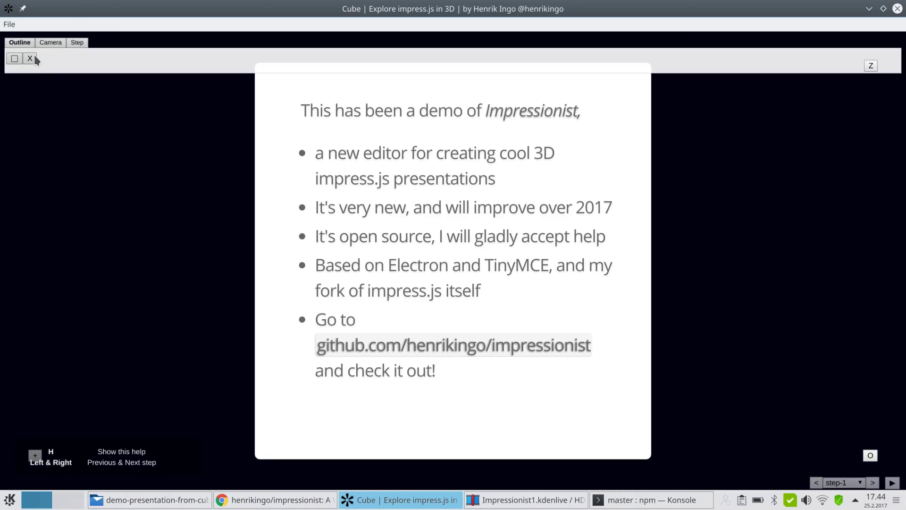